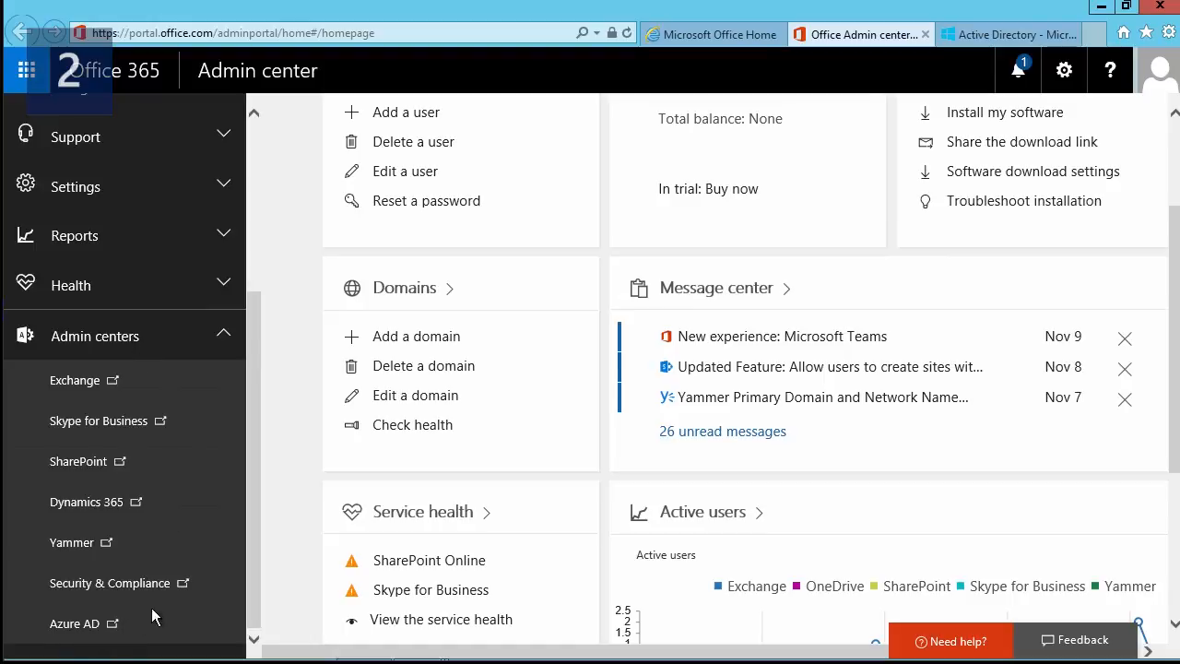
# Open the think about IT directory's applications list and start adding a new application.
pyautogui.click(982, 33)
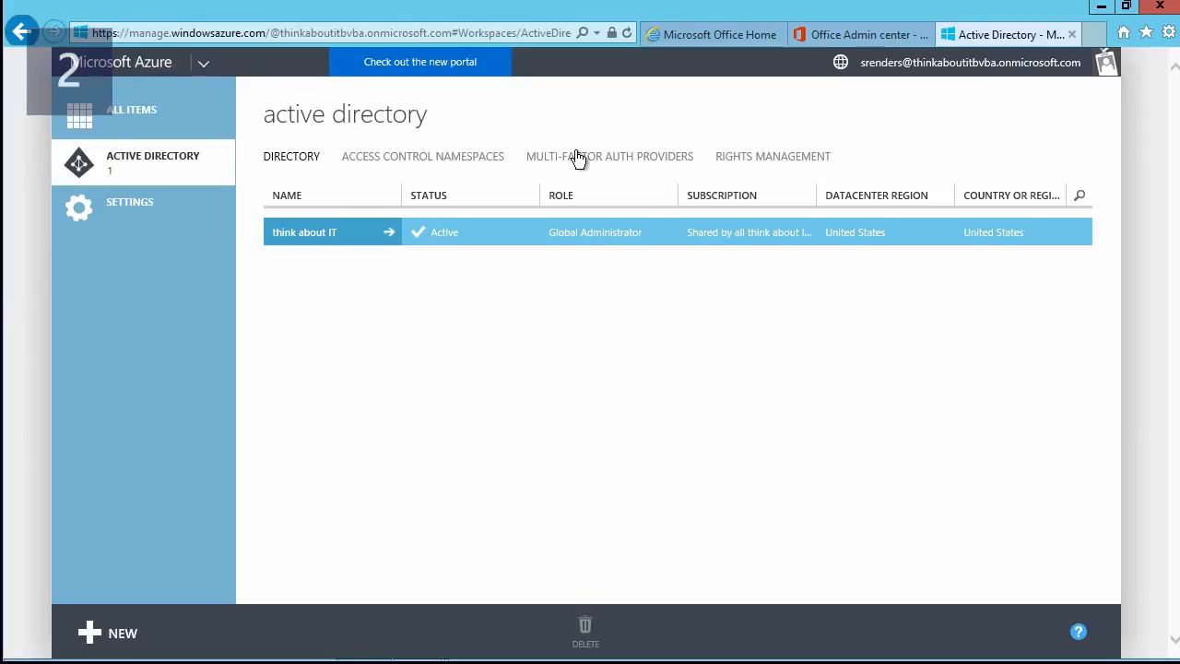
pyautogui.click(356, 235)
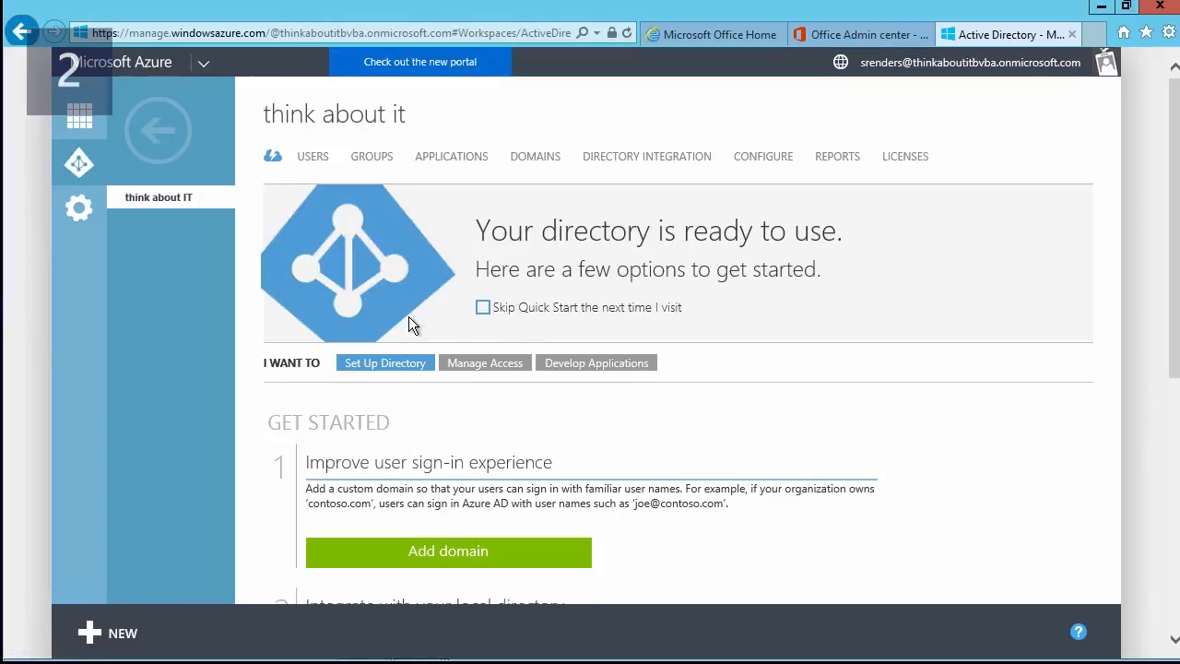
pyautogui.click(447, 157)
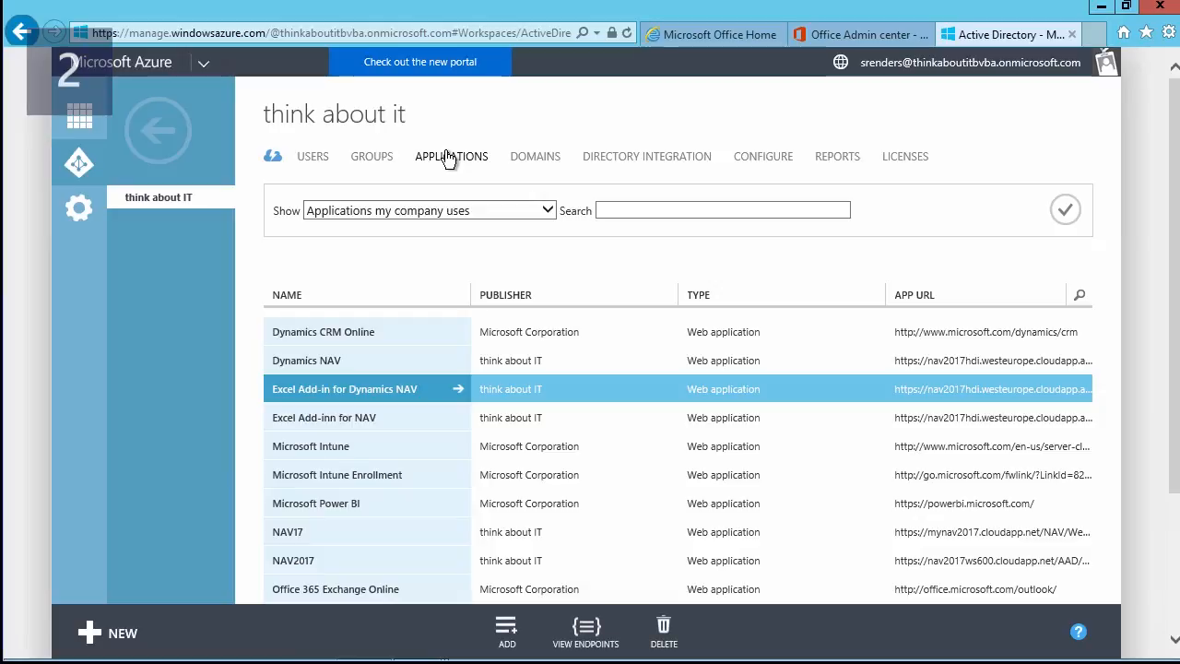
pyautogui.click(508, 637)
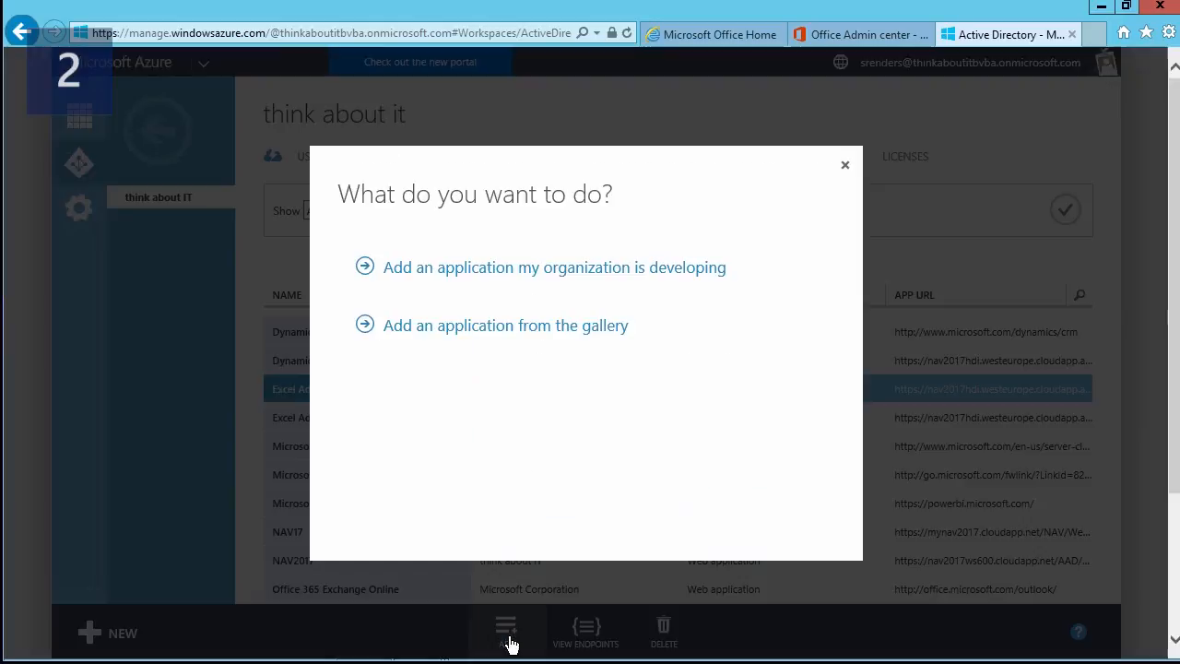
# Create a web application named 'test' your organization develops, then return to the slide's Name point.
pyautogui.click(561, 274)
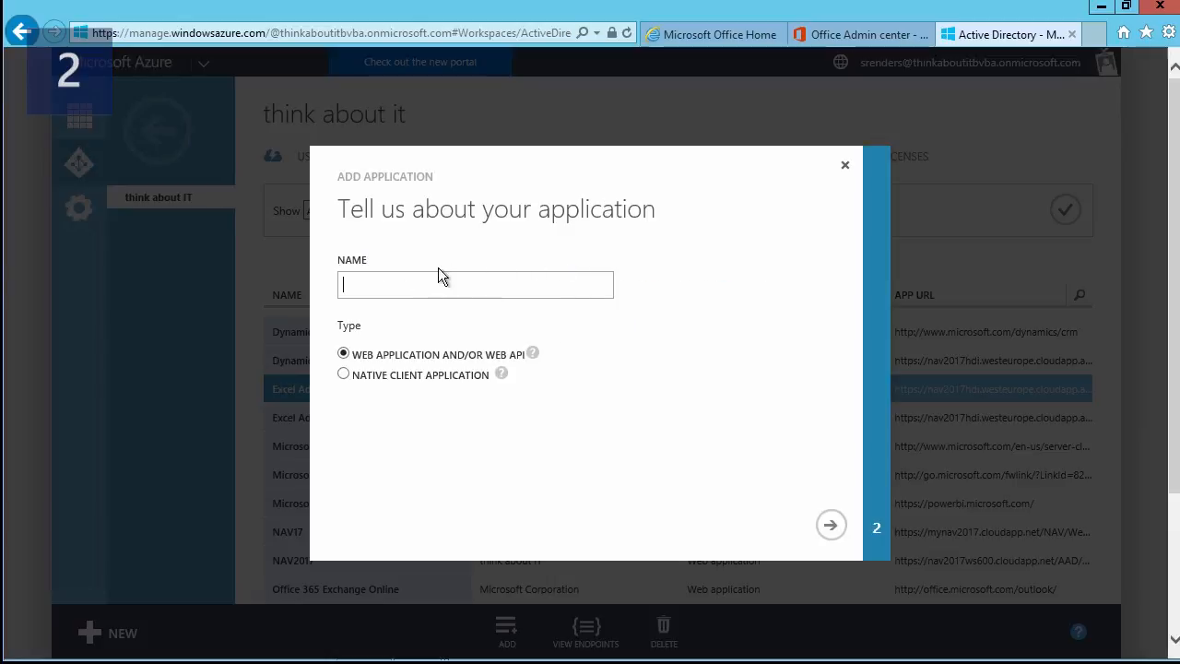
pyautogui.write('test')
pyautogui.moveTo(533, 355)
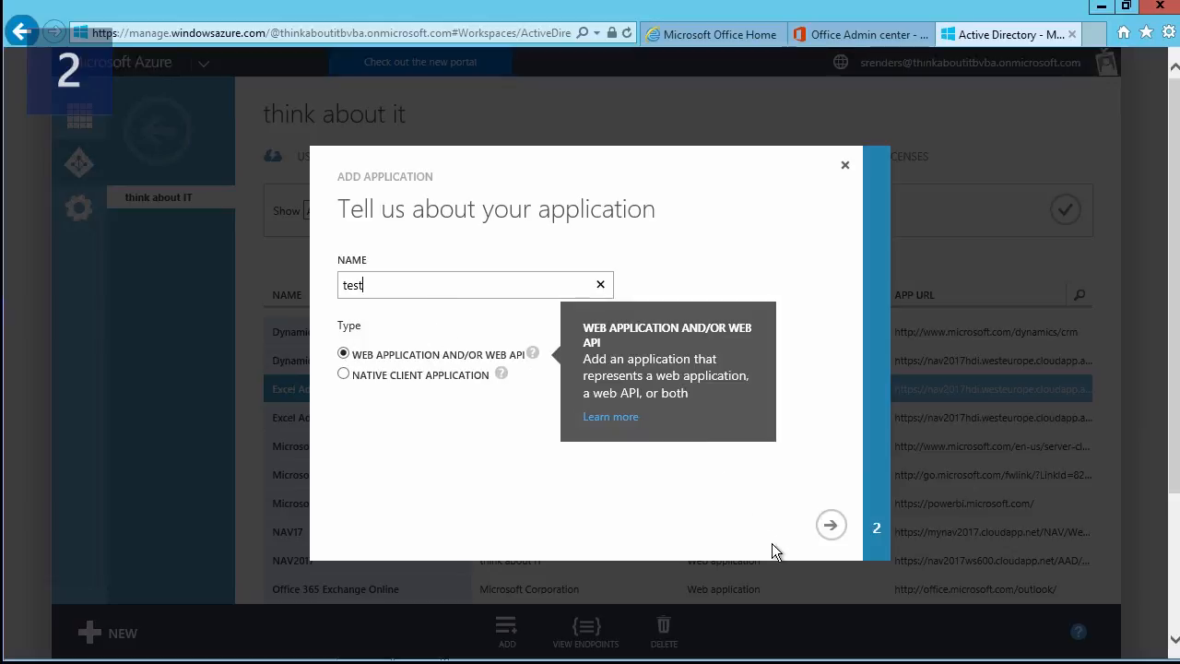
pyautogui.click(829, 525)
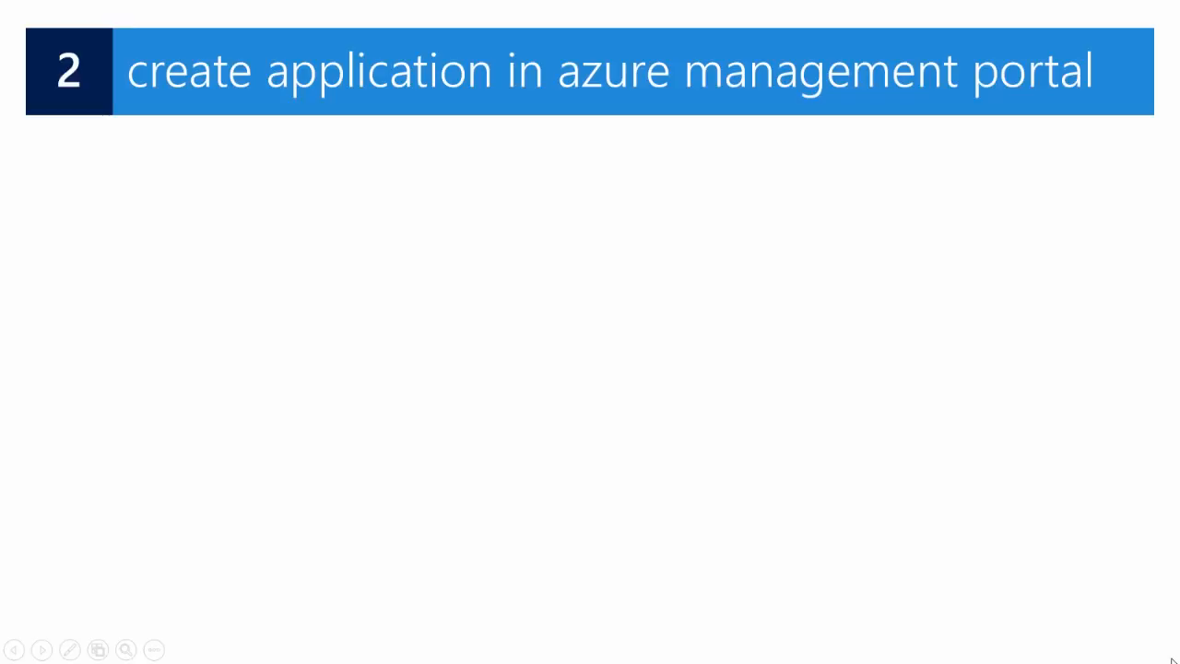
pyautogui.click(1173, 660)
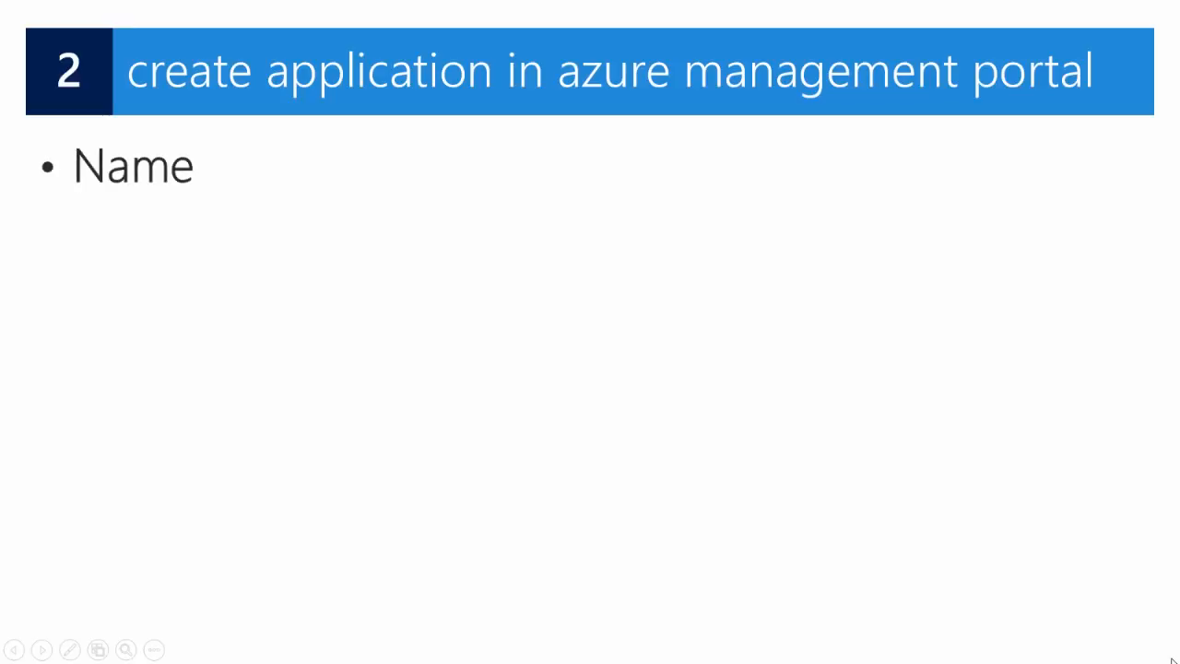
# Reveal the Name, Type (Web application) and App URL bullets with their explanations.
pyautogui.press('Right')
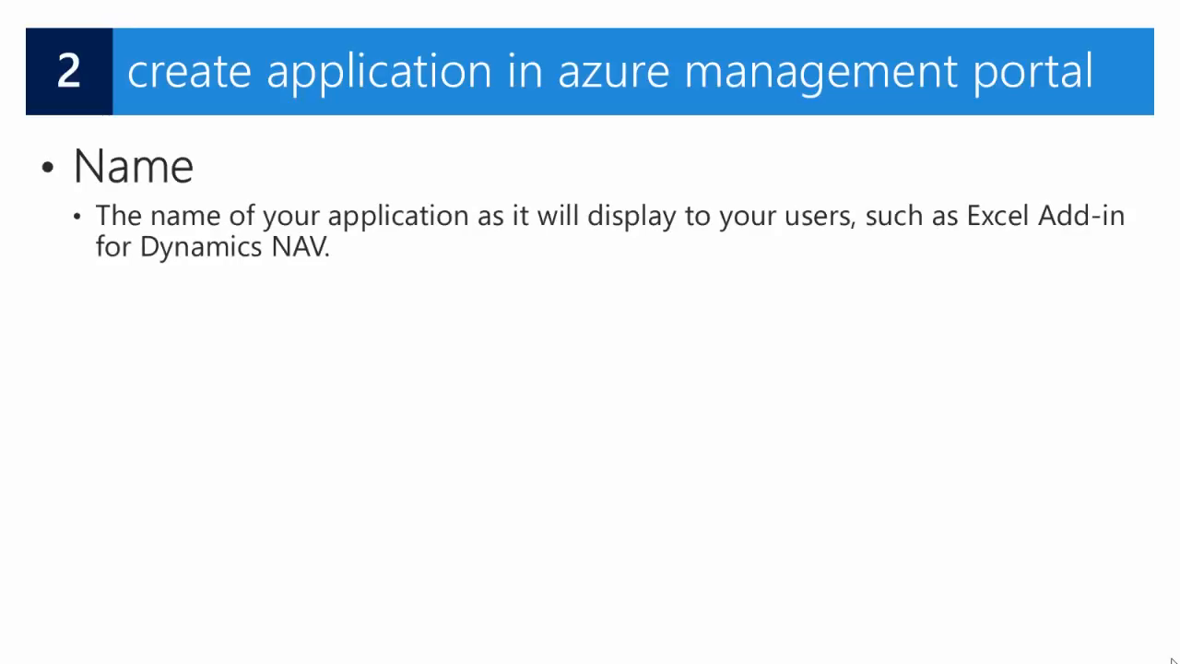
pyautogui.press('Right')
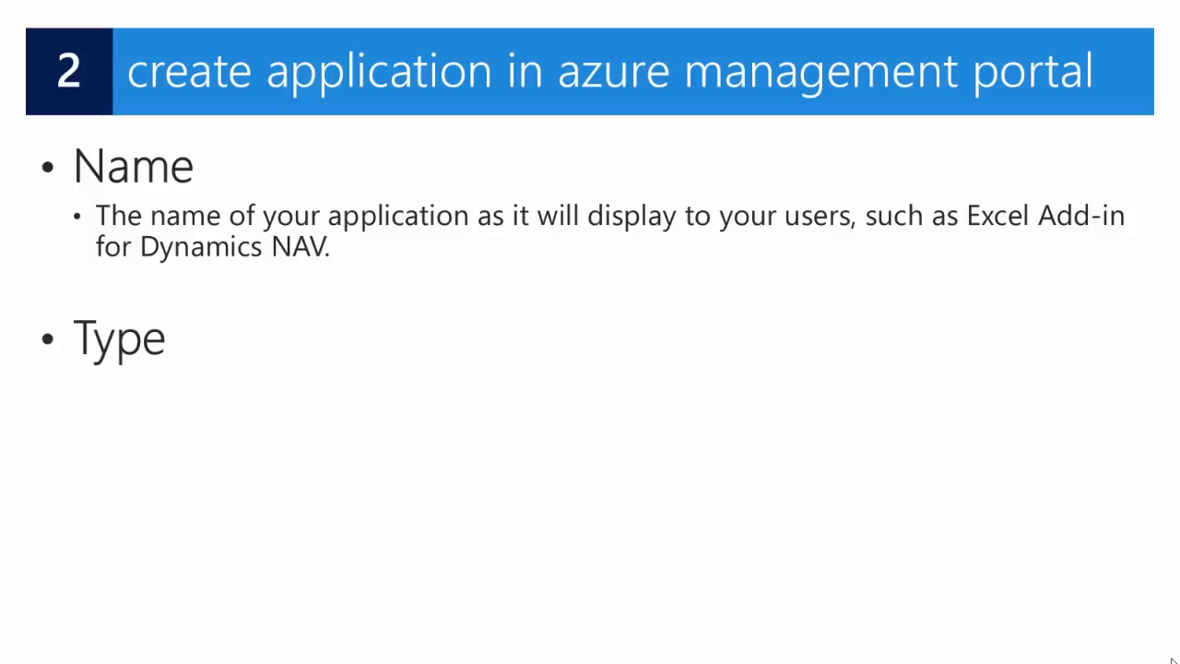
pyautogui.press('Right')
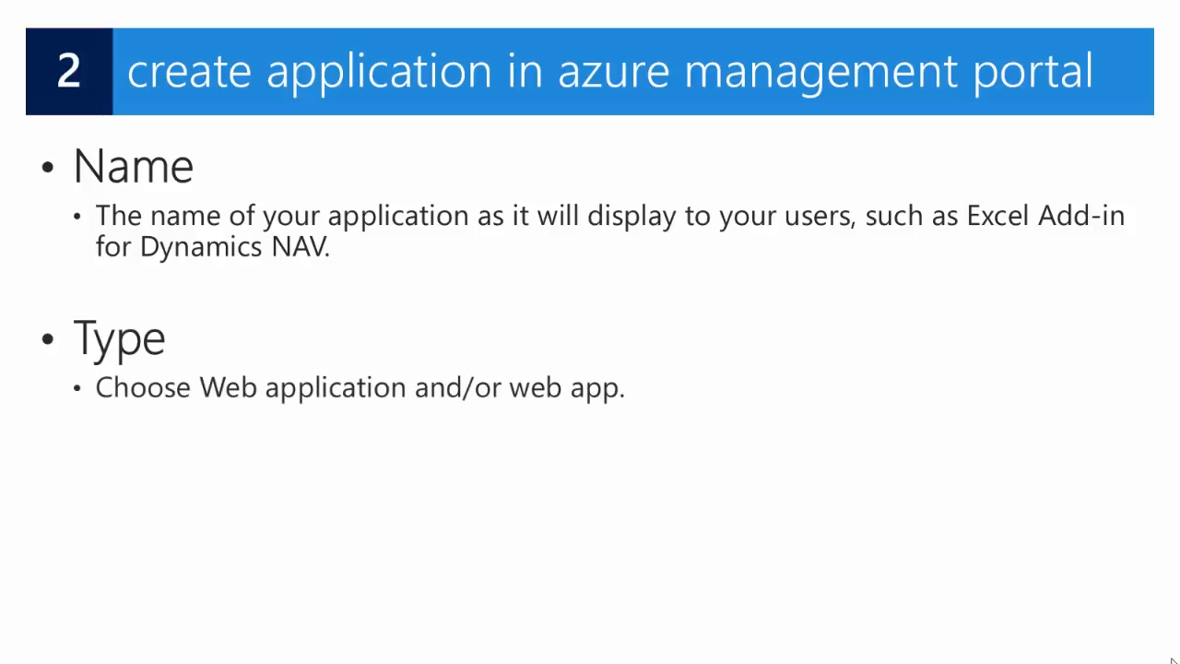
pyautogui.press('Right')
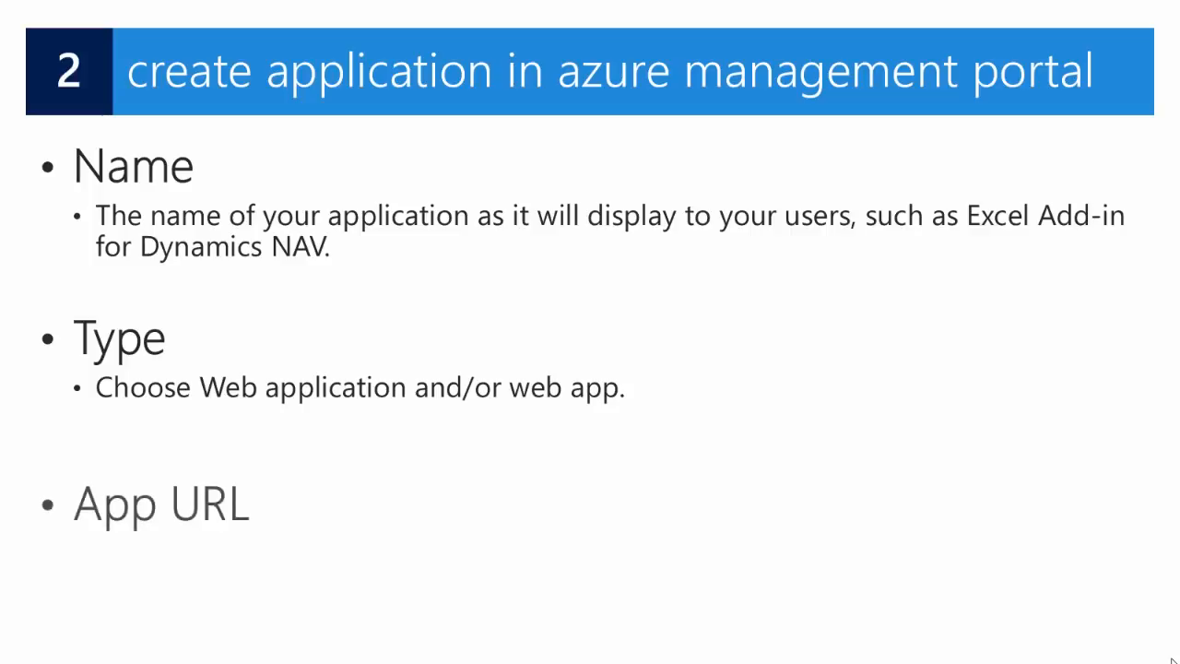
pyautogui.press('Right')
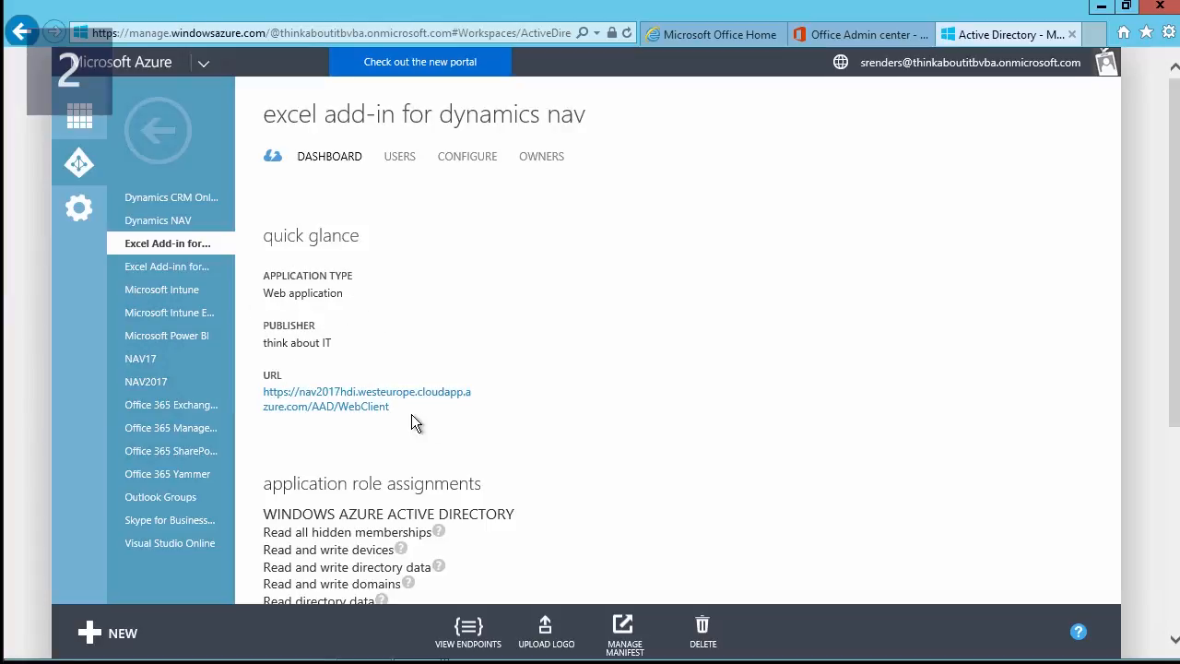
# Review the add-in's CONFIGURE properties, client ID and single sign-on, showing the end of the App ID URI.
pyautogui.click(464, 158)
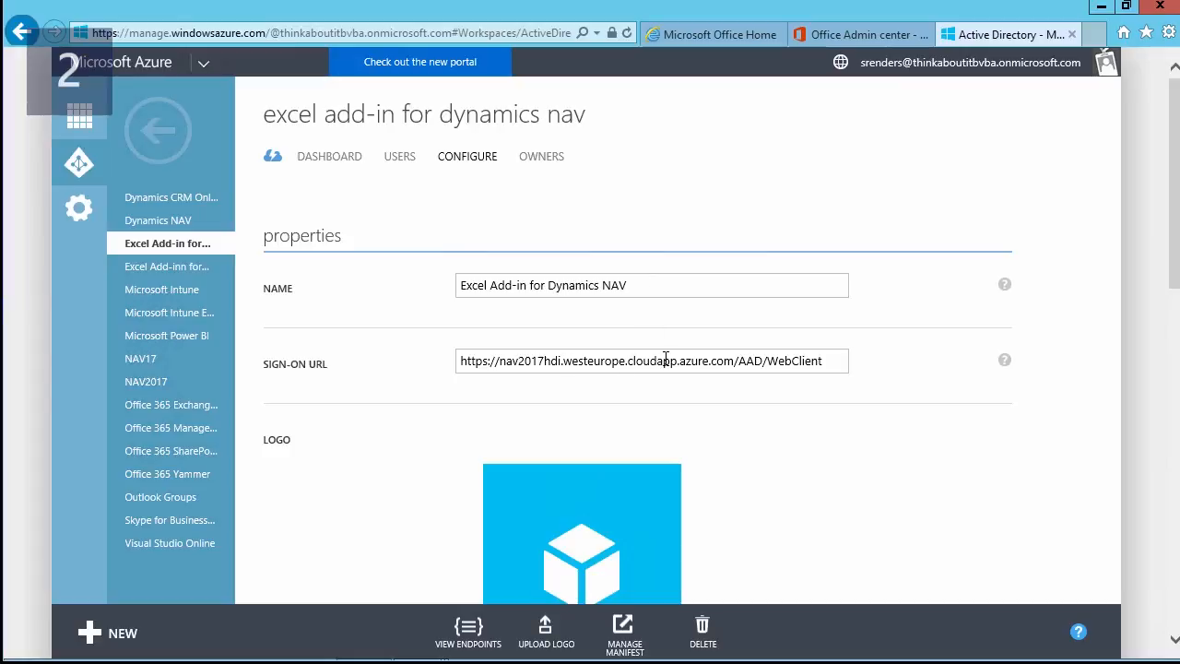
pyautogui.scroll(-1, 476, 383)
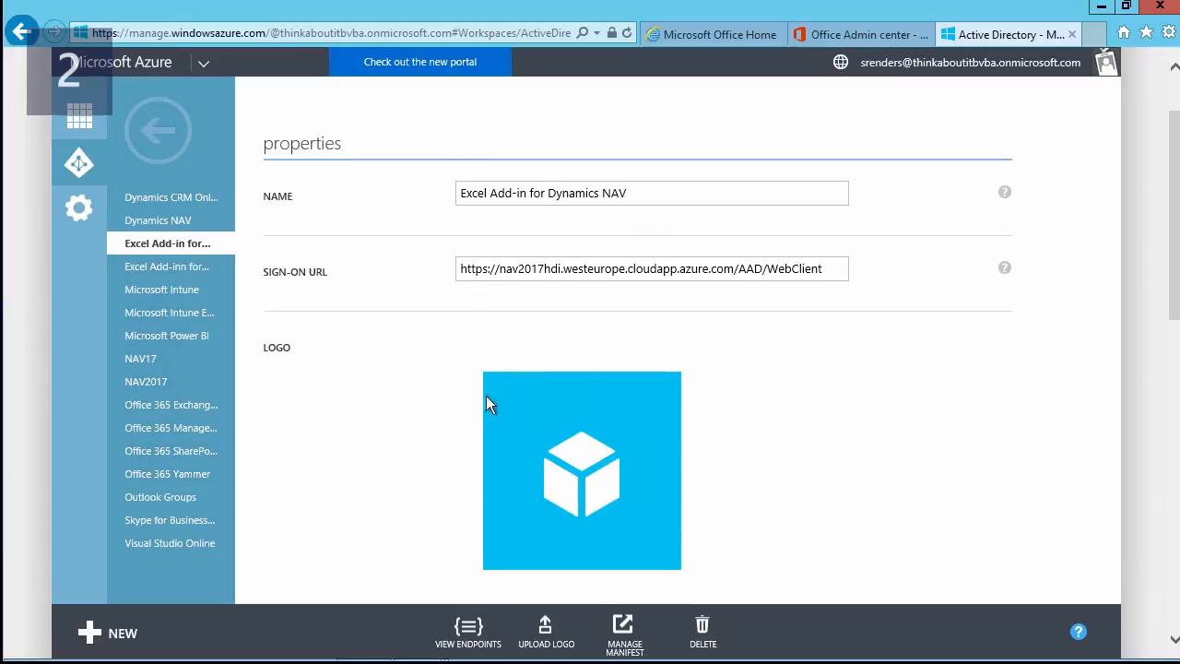
pyautogui.scroll(-3, 433, 418)
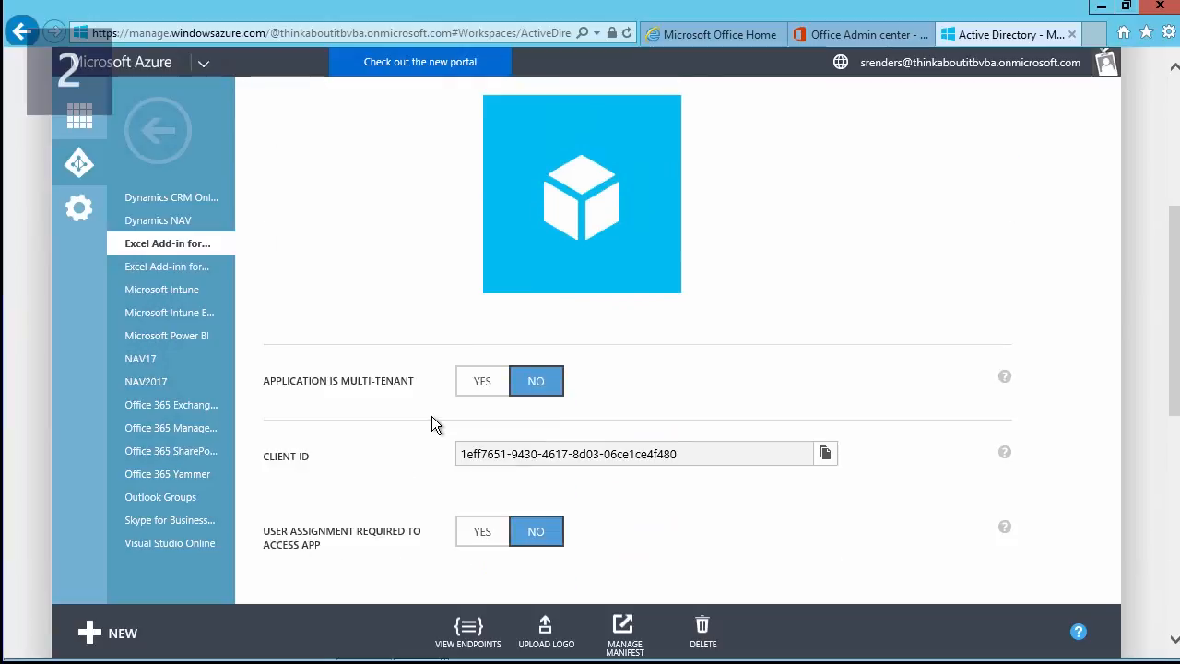
pyautogui.scroll(-2, 433, 418)
pyautogui.scroll(-2, 431, 416)
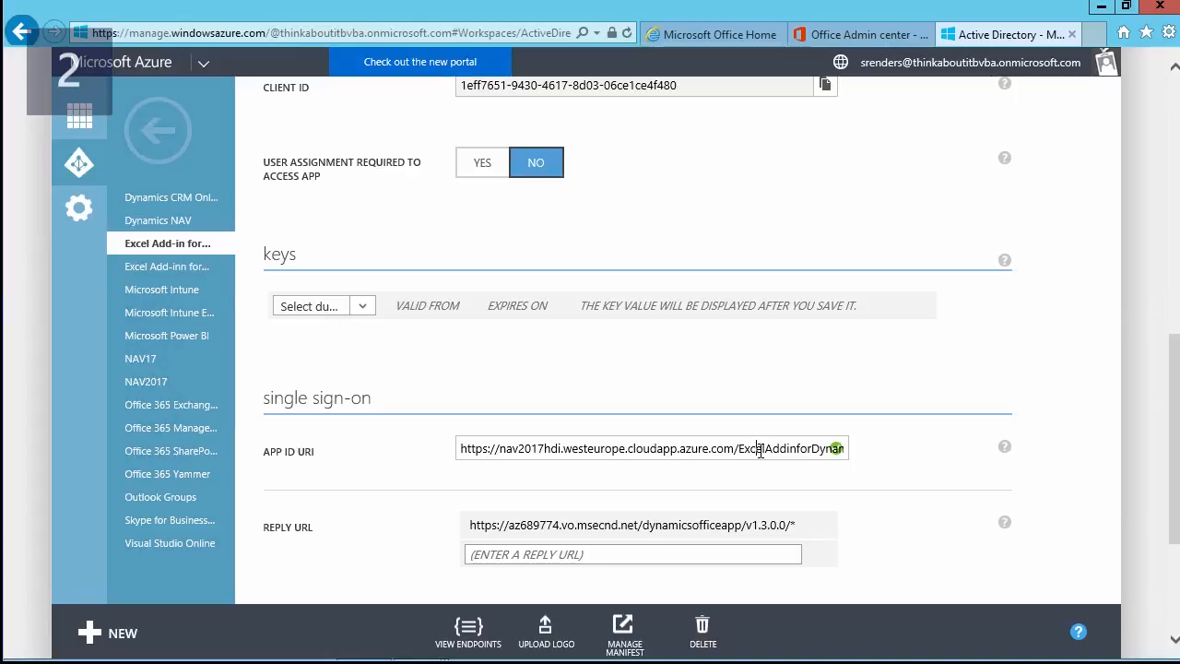
pyautogui.press('End')
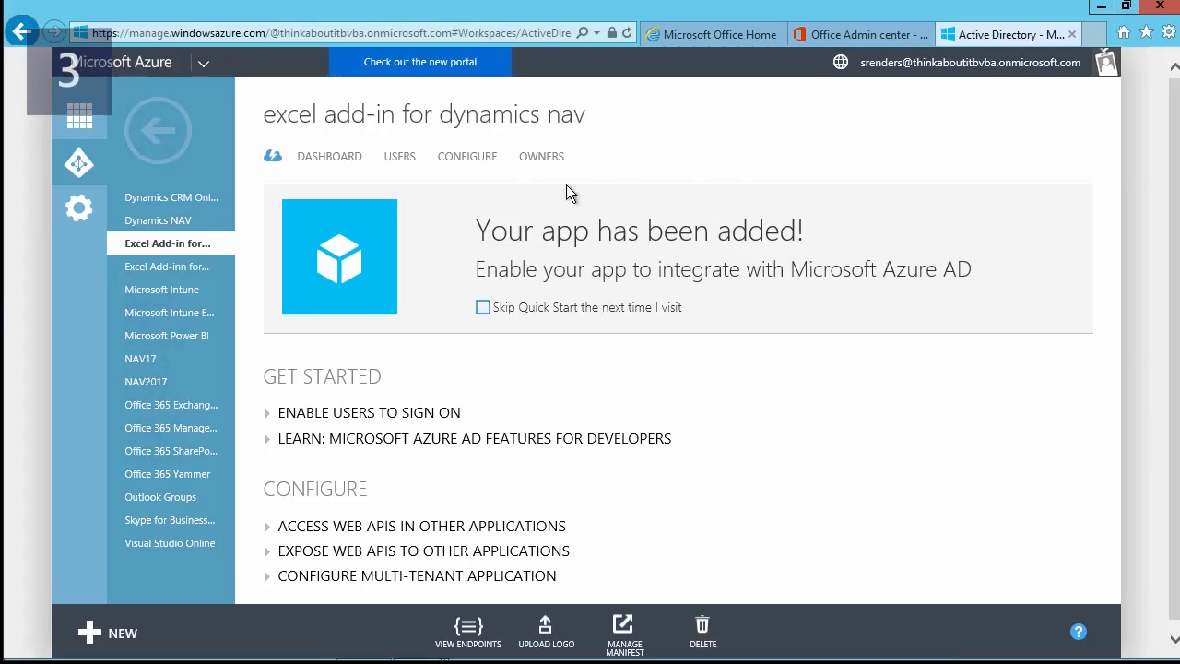
# Browse the add-in's permissions to other applications with all apps listed, then close the picker.
pyautogui.click(467, 157)
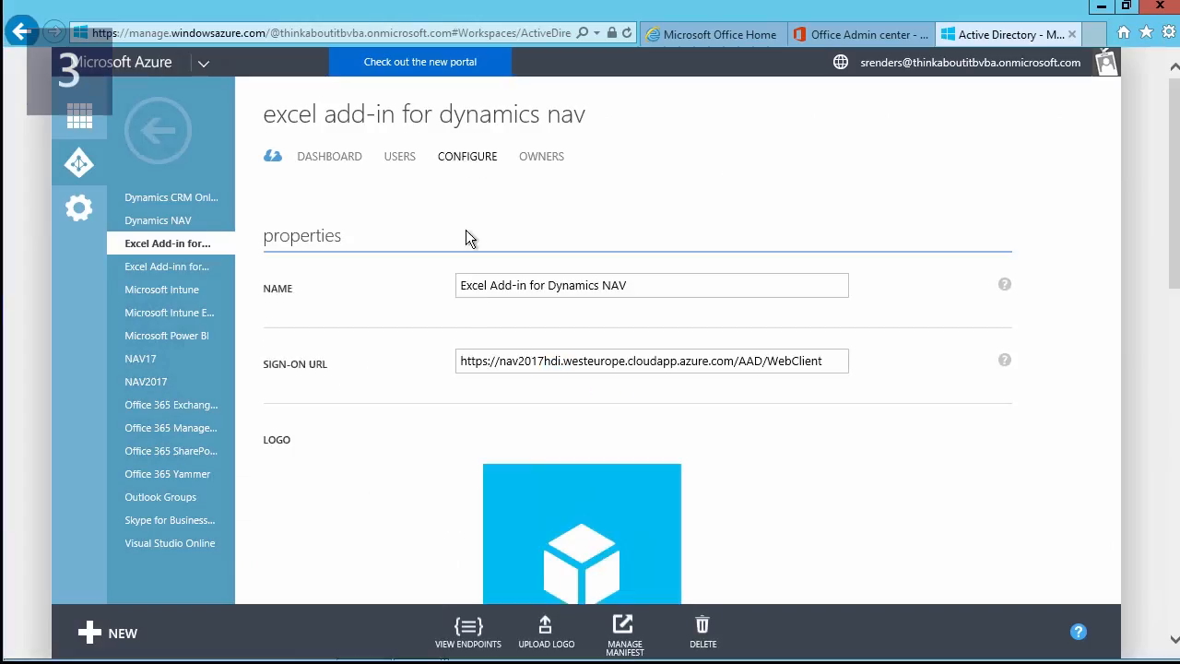
pyautogui.scroll(-10, 452, 292)
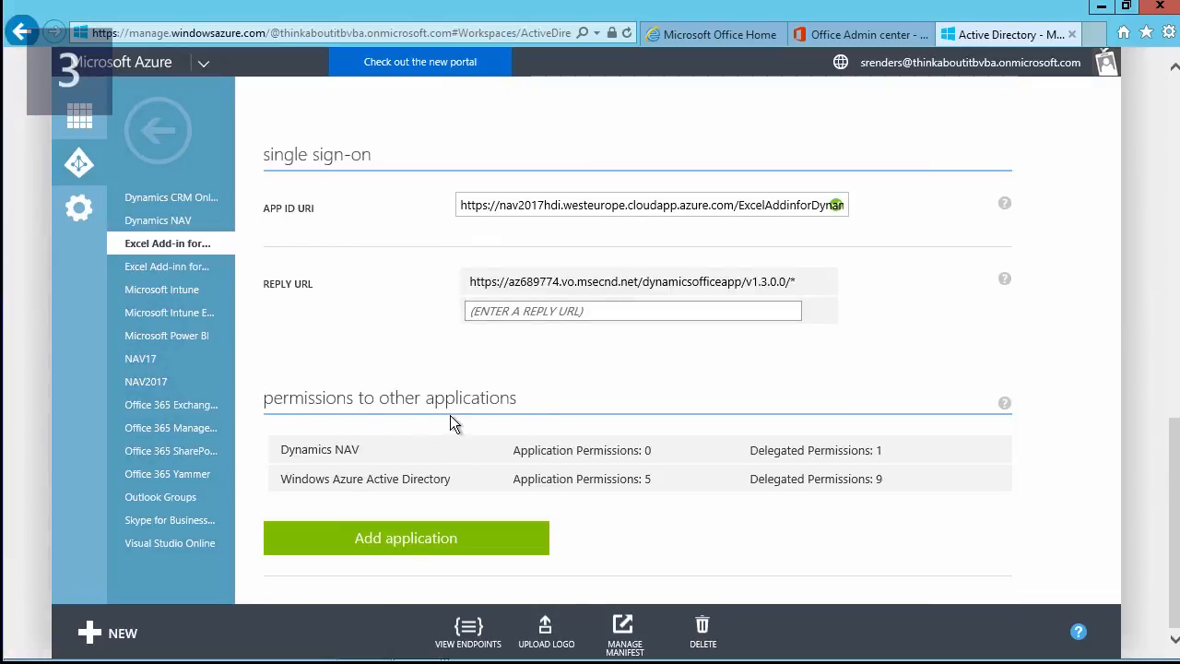
pyautogui.moveTo(353, 452)
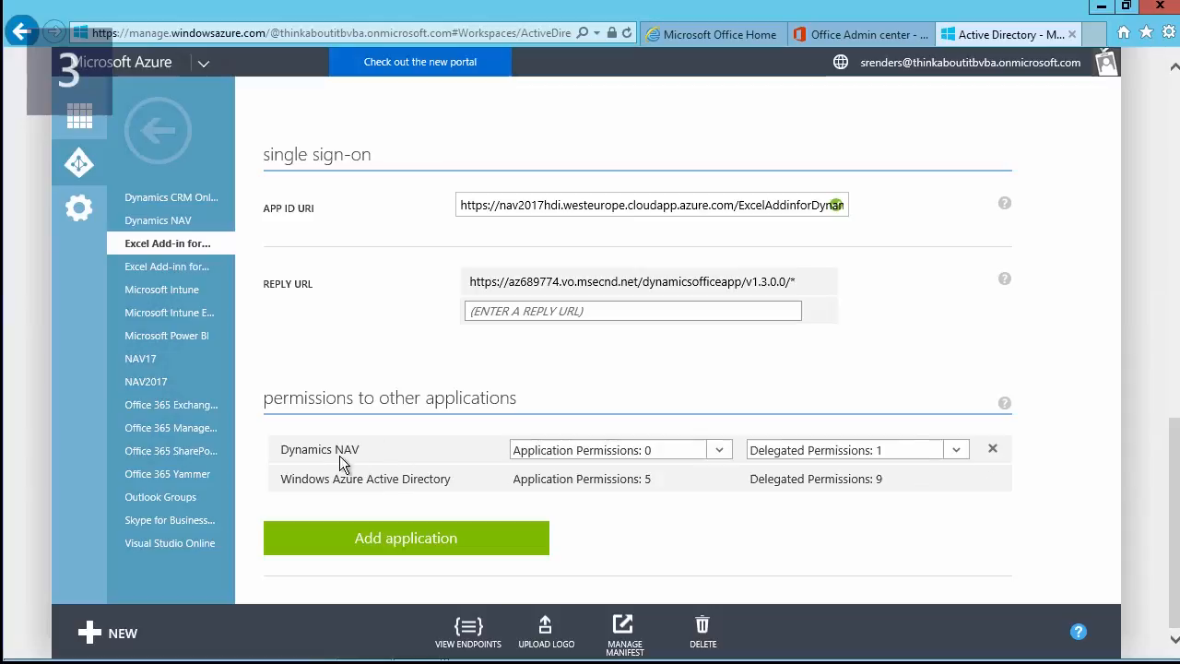
pyautogui.click(408, 544)
pyautogui.click(463, 181)
pyautogui.click(352, 194)
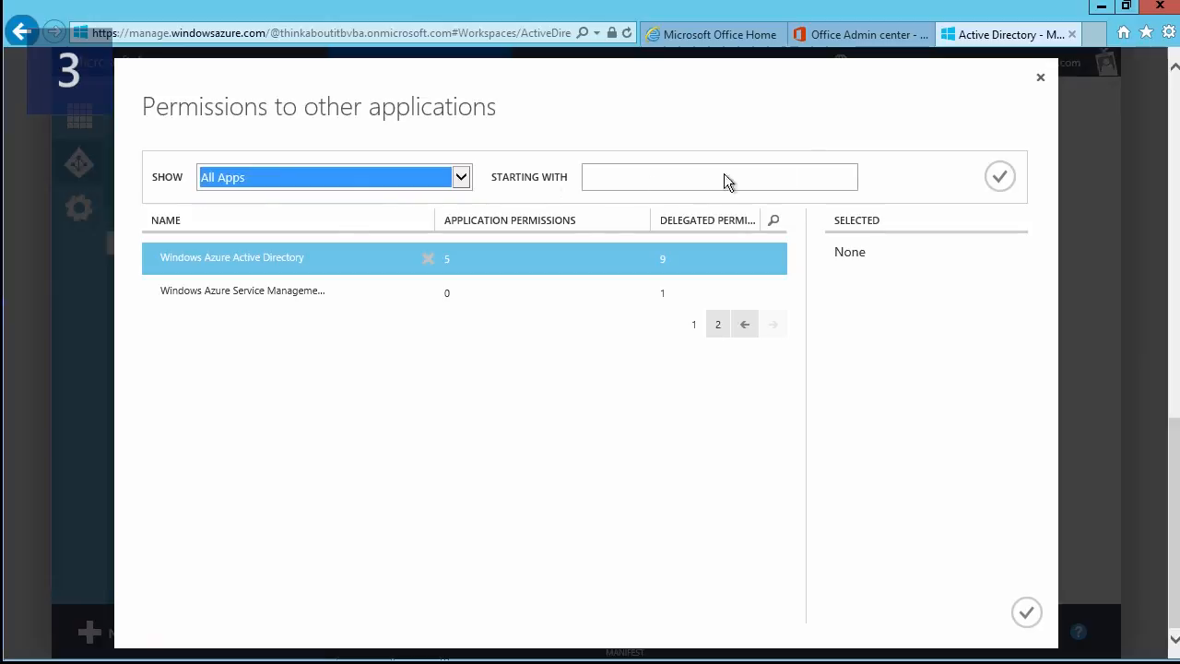
pyautogui.click(1002, 187)
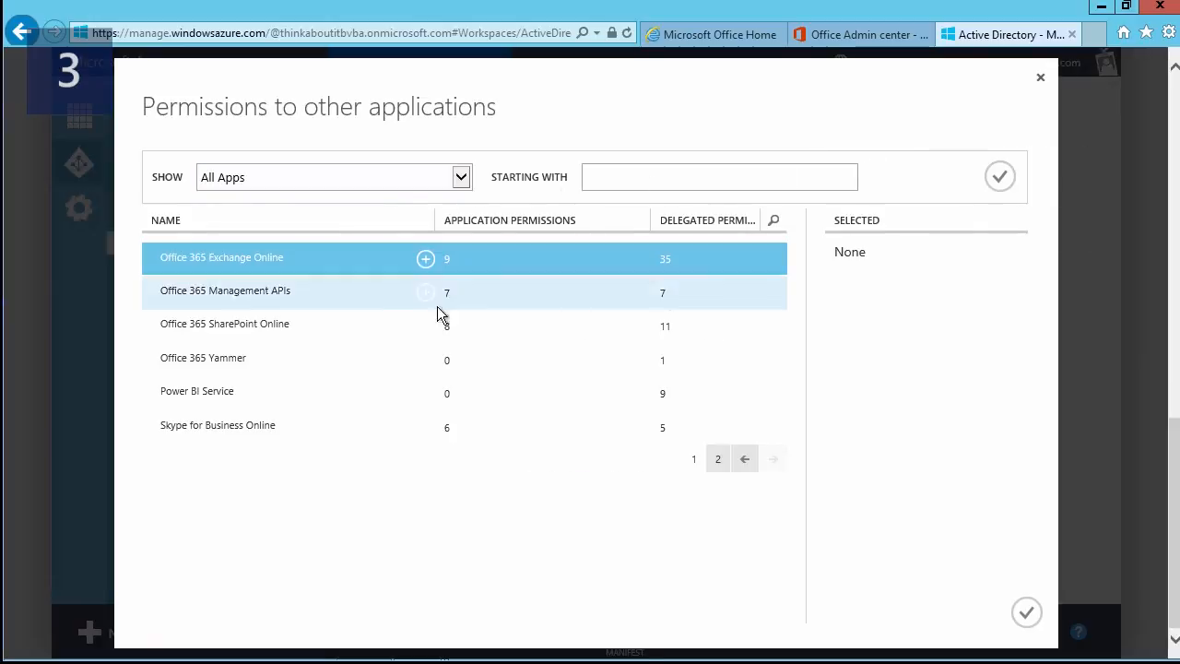
pyautogui.click(745, 458)
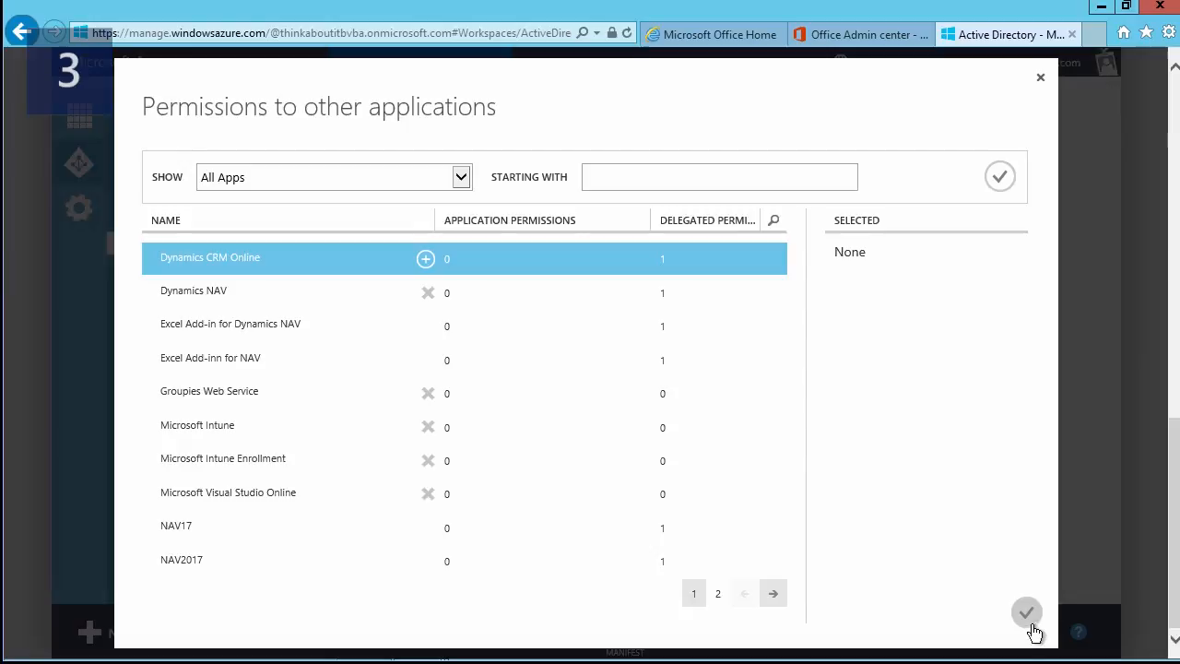
pyautogui.click(1037, 82)
# Check the Access Dynamics NAV delegated permission and reveal the slide's implicit grant flow point.
pyautogui.moveTo(691, 452)
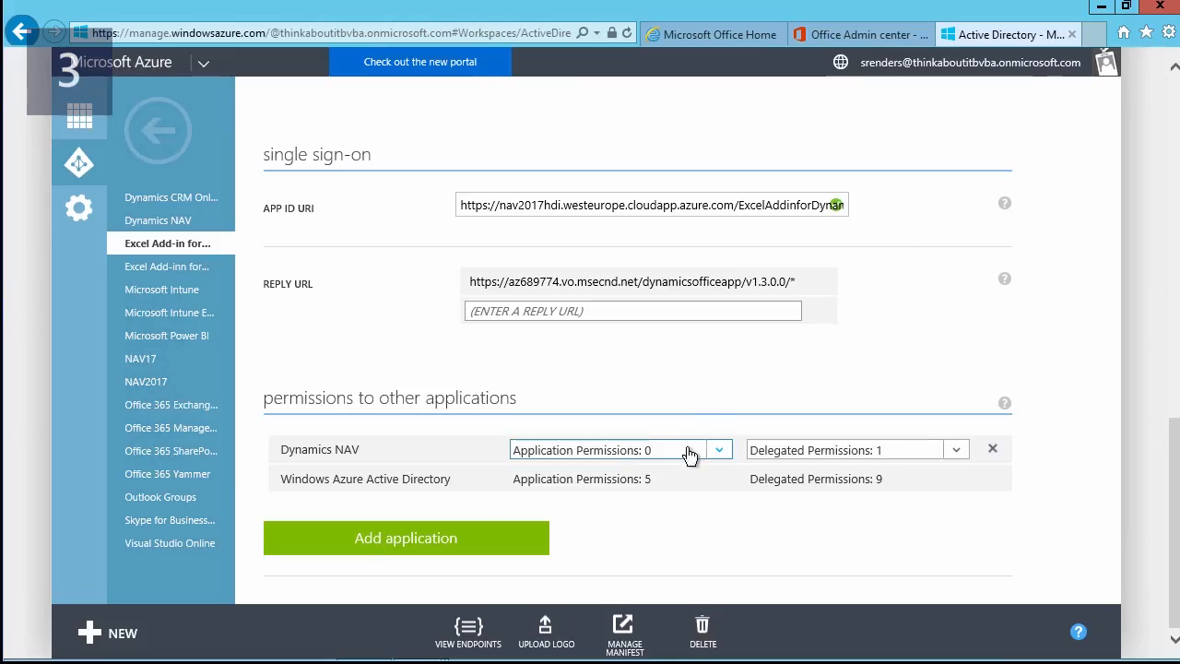
pyautogui.click(958, 452)
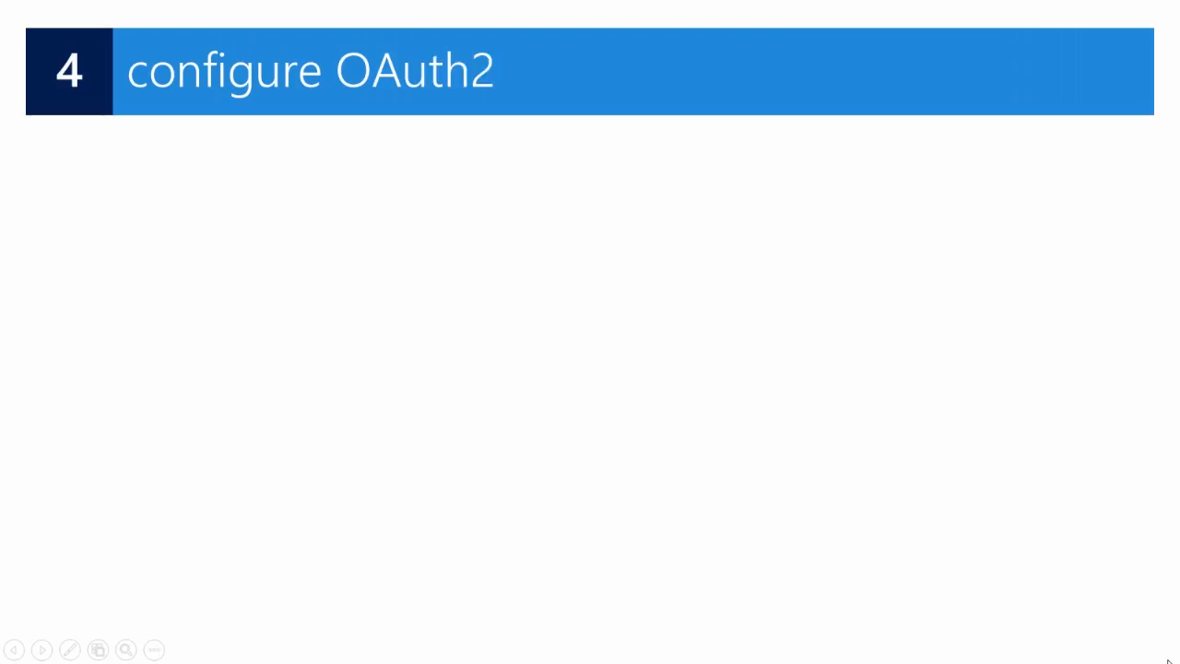
pyautogui.press('Right')
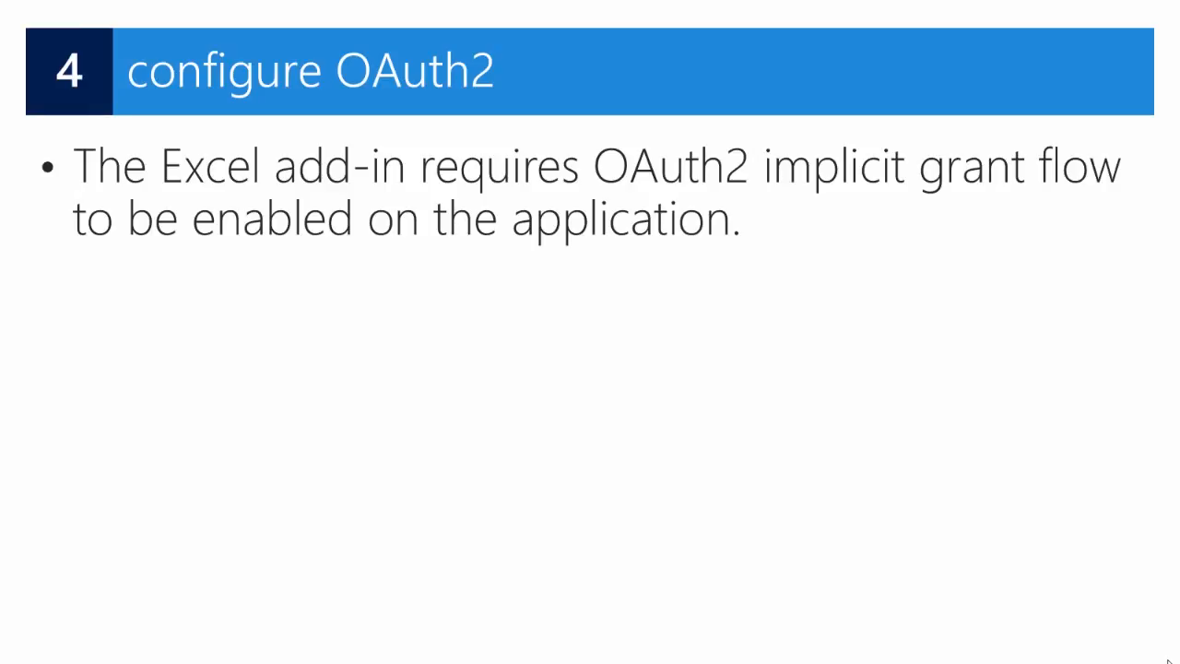
# Show the Manage Manifest menu screenshot on the configure OAuth2 slide.
pyautogui.press('Right')
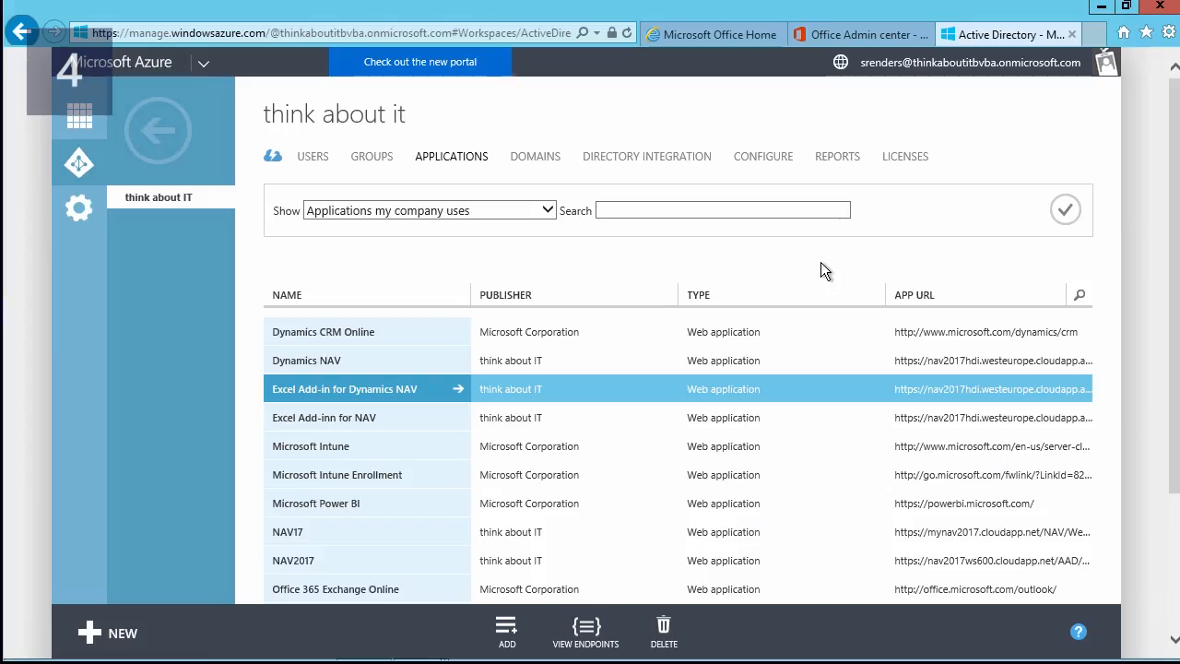
# Download the Excel Add-in for Dynamics NAV manifest and open the .json file in Notepad.
pyautogui.click(298, 388)
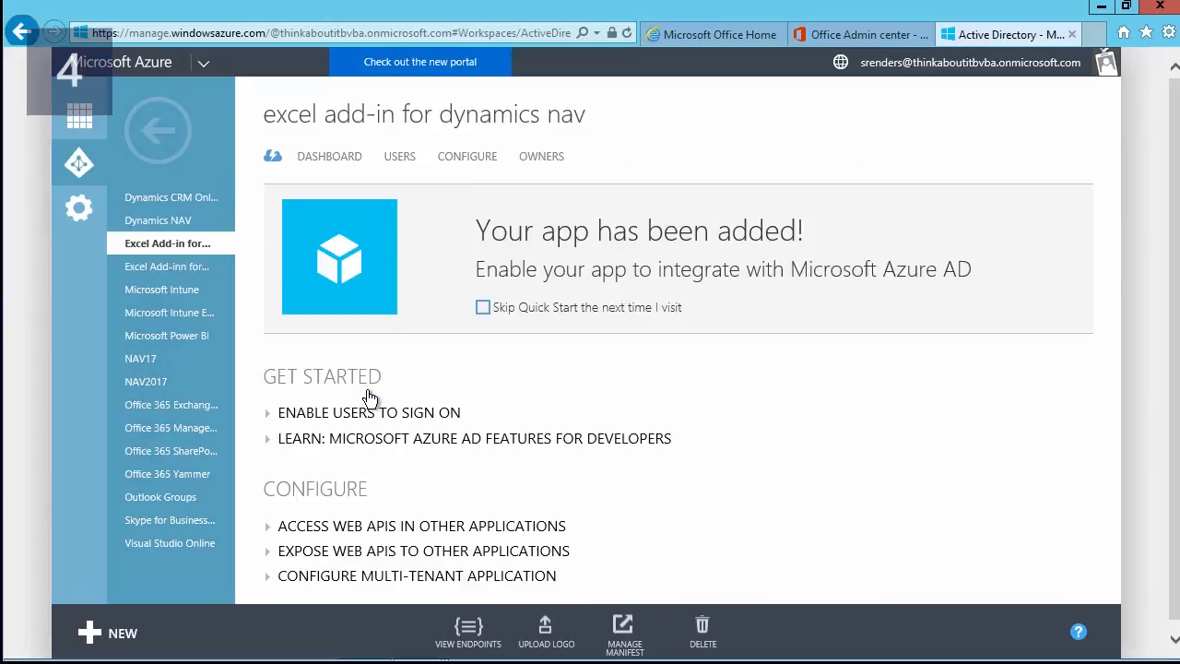
pyautogui.click(450, 166)
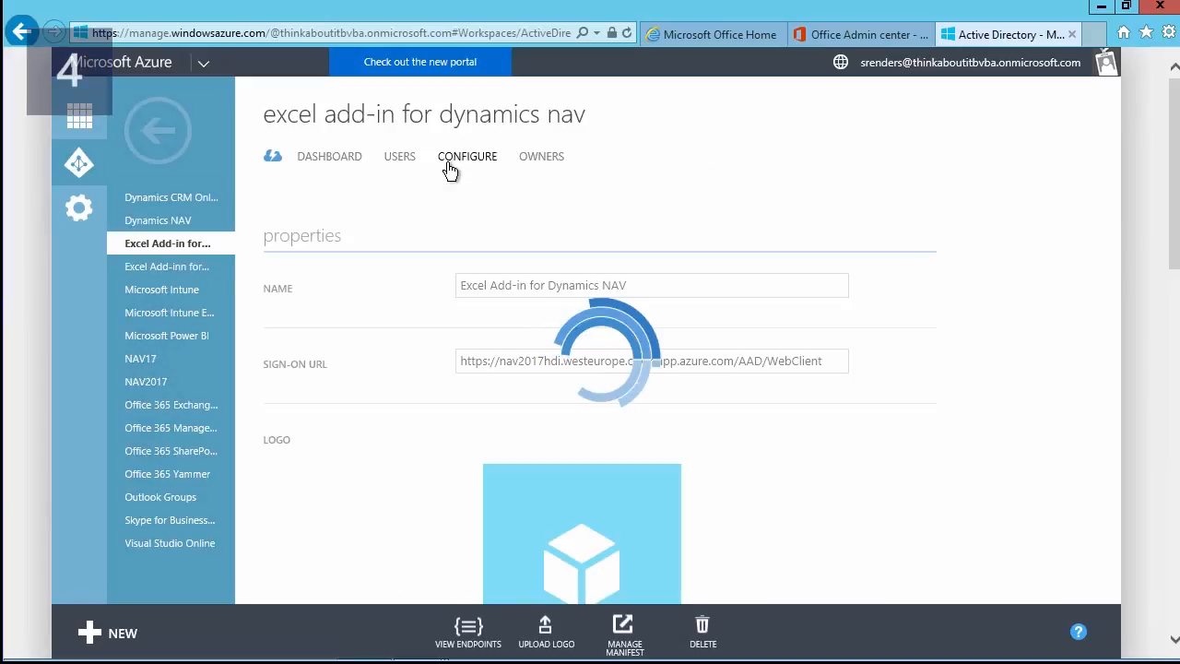
pyautogui.scroll(-1, 425, 289)
pyautogui.scroll(-1, 425, 288)
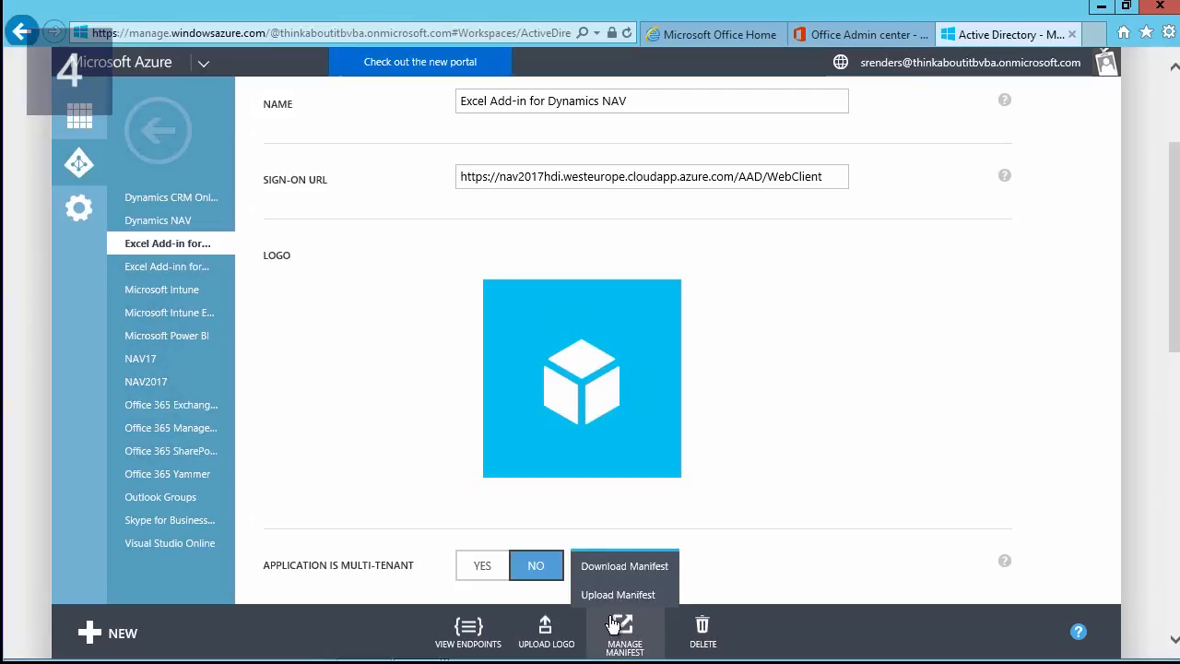
pyautogui.click(620, 566)
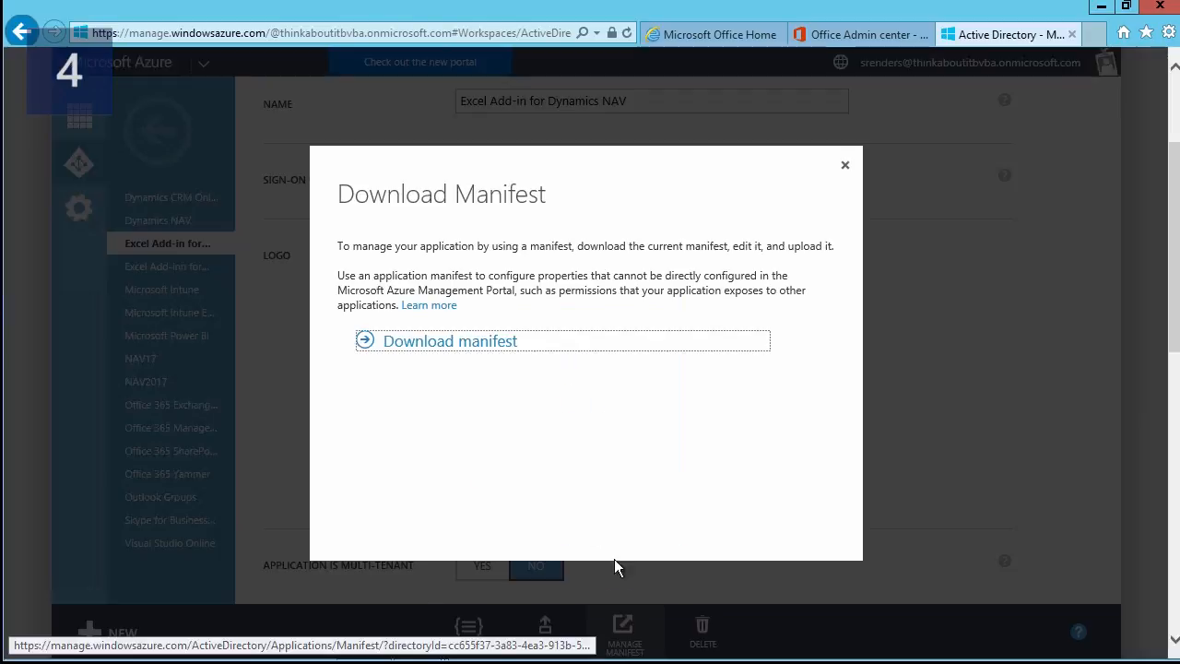
pyautogui.click(468, 344)
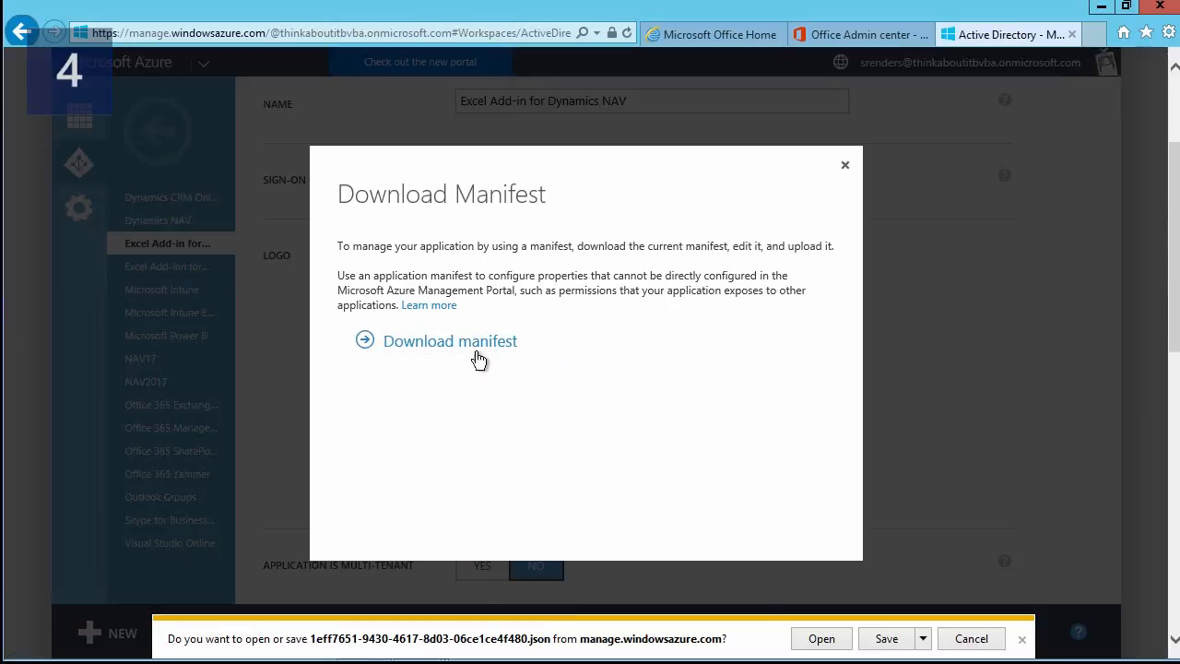
pyautogui.click(822, 640)
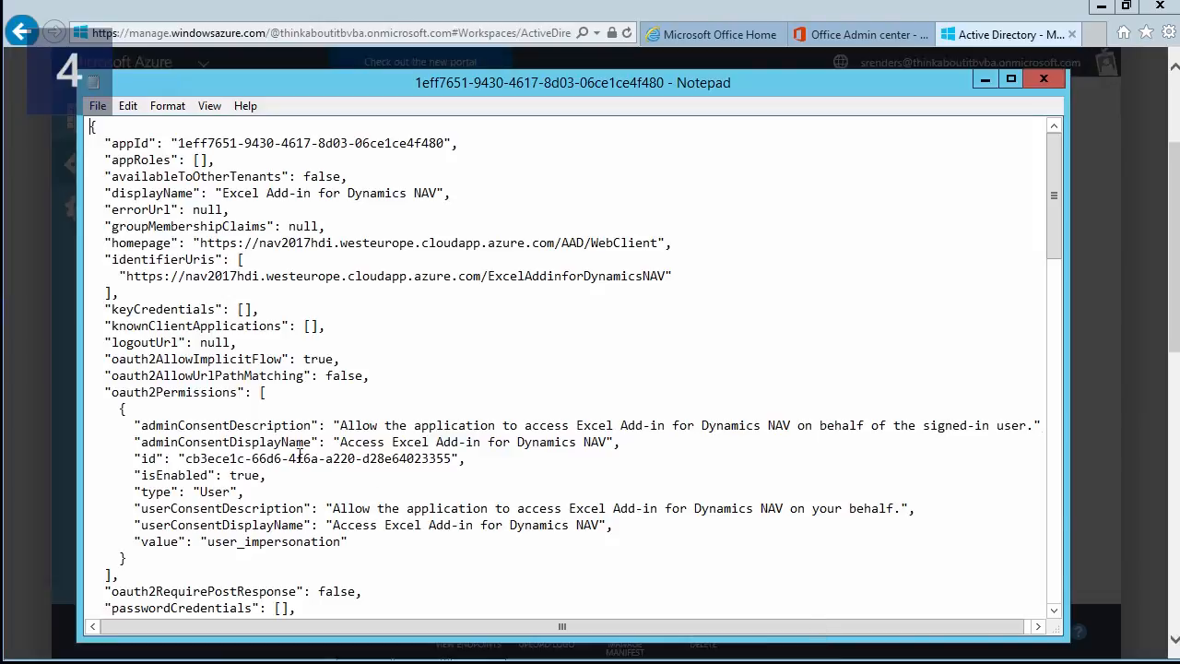
# Confirm oauth2AllowImplicitFlow is true in the manifest and save the file.
pyautogui.doubleClick(211, 358)
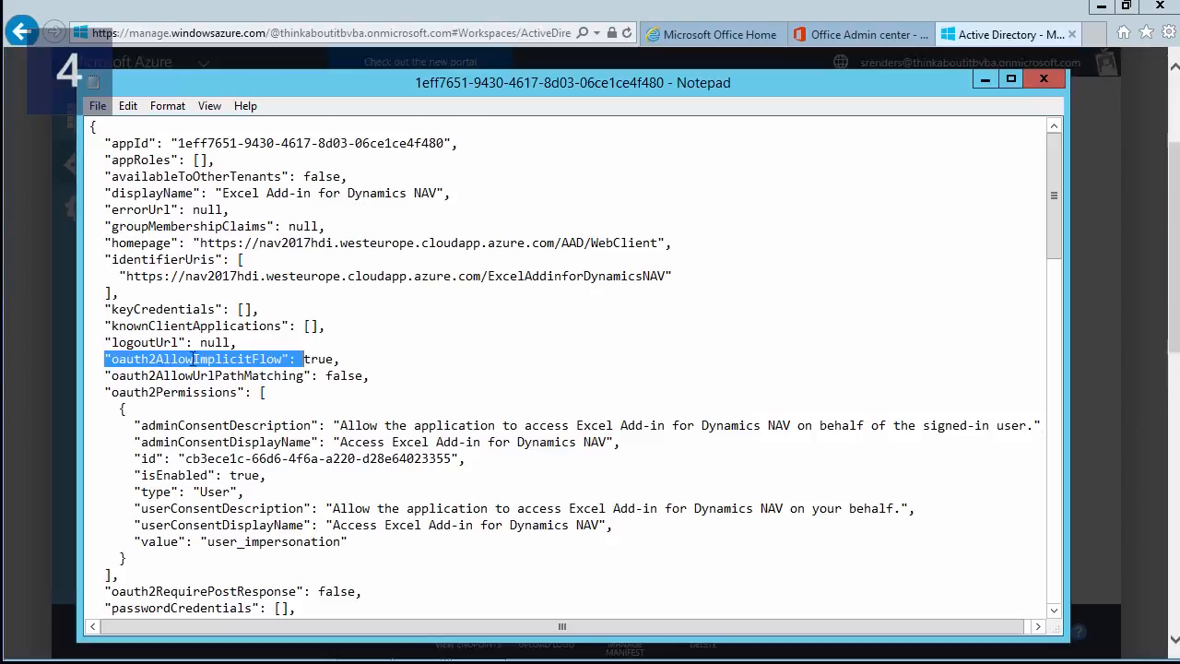
pyautogui.doubleClick(311, 361)
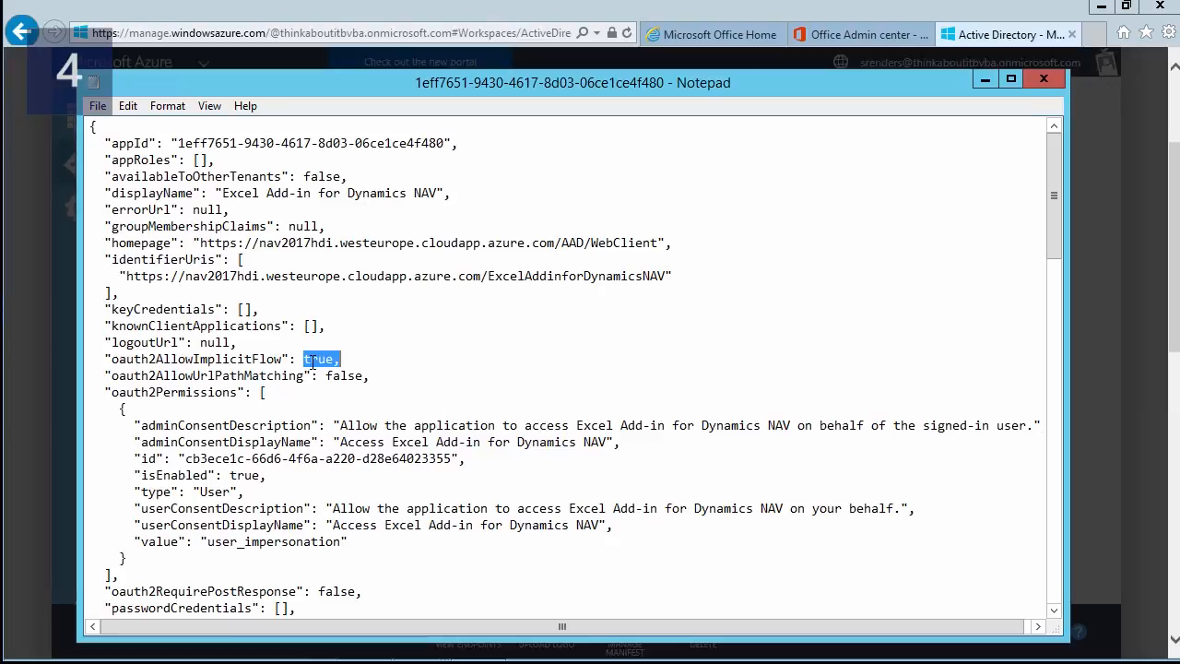
pyautogui.click(96, 107)
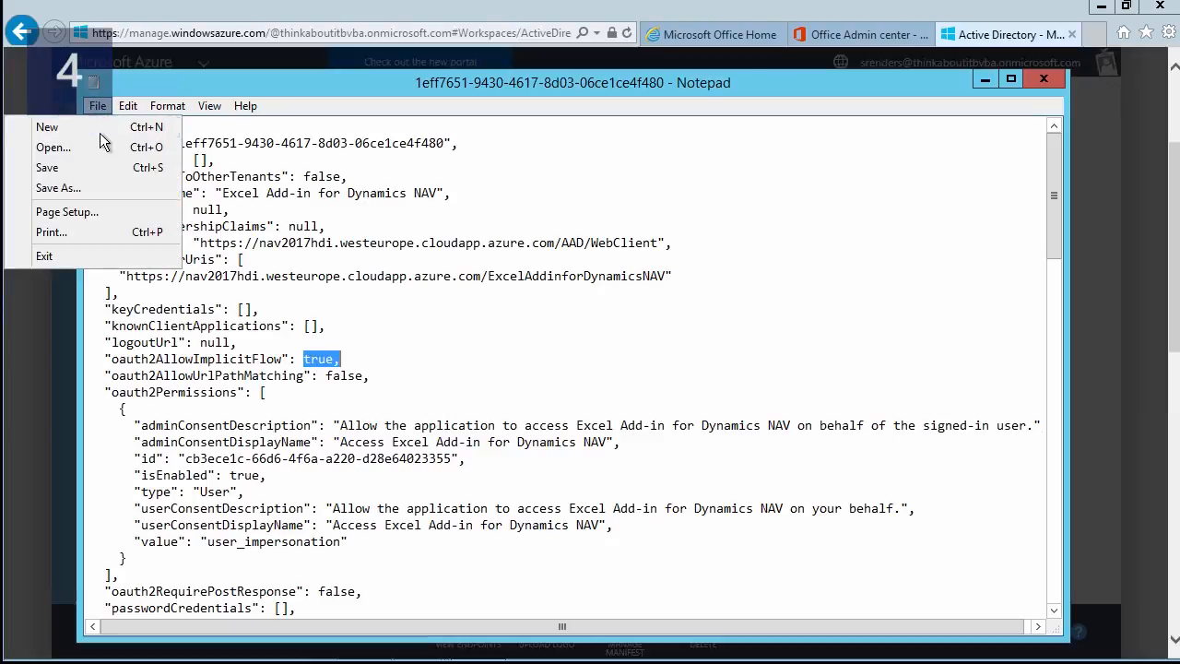
pyautogui.click(85, 171)
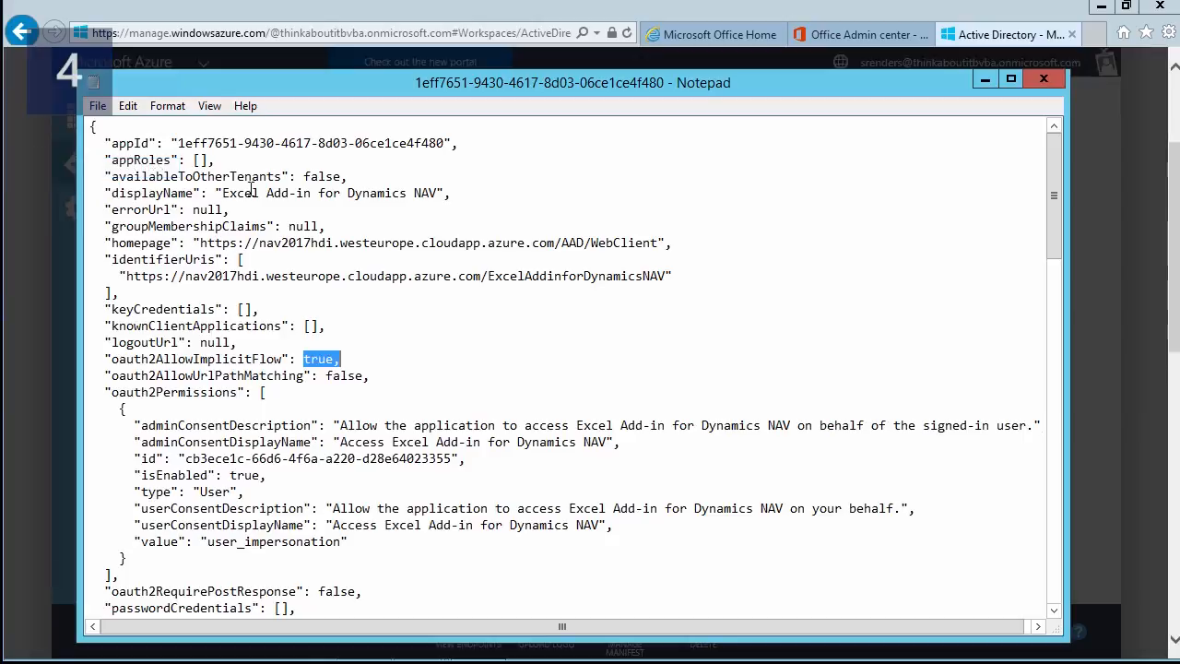
# Close Notepad, open Upload Manifest and browse for a file, then cancel the file dialog.
pyautogui.click(1044, 78)
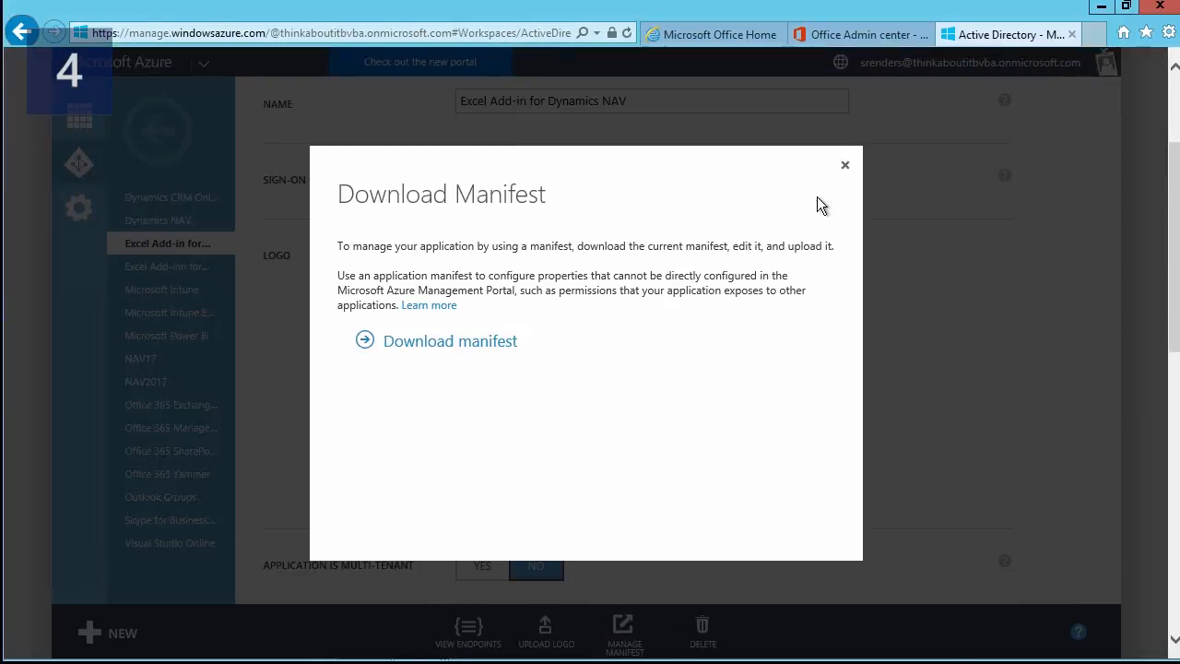
pyautogui.click(845, 166)
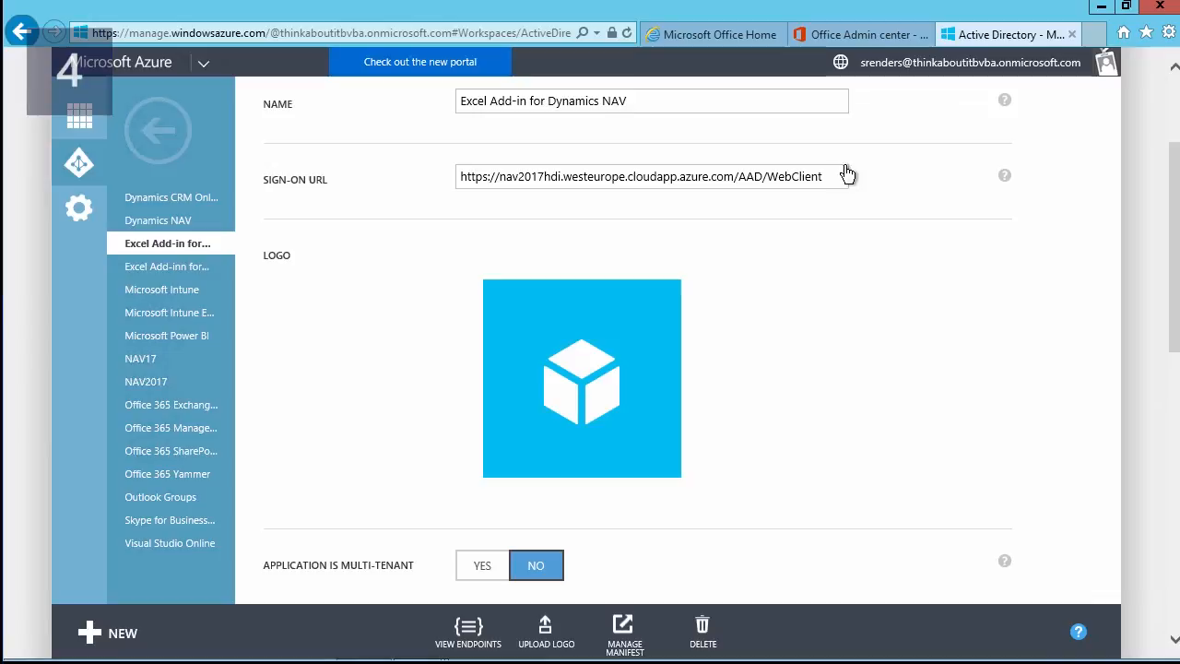
pyautogui.click(611, 645)
pyautogui.click(620, 596)
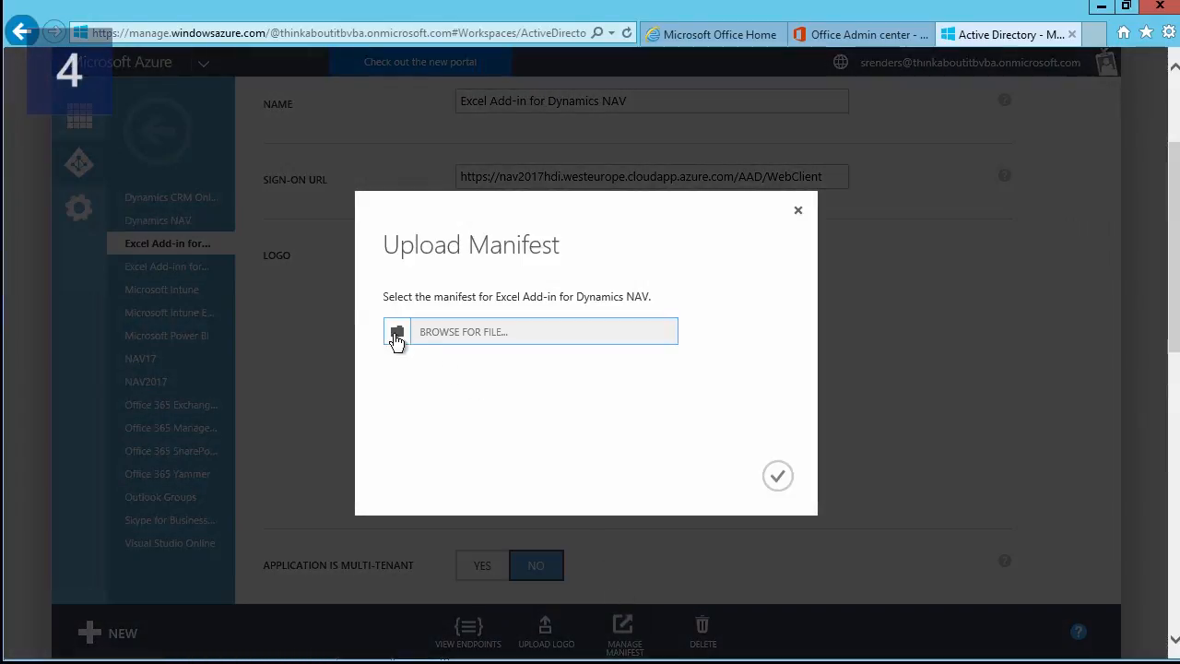
pyautogui.click(396, 336)
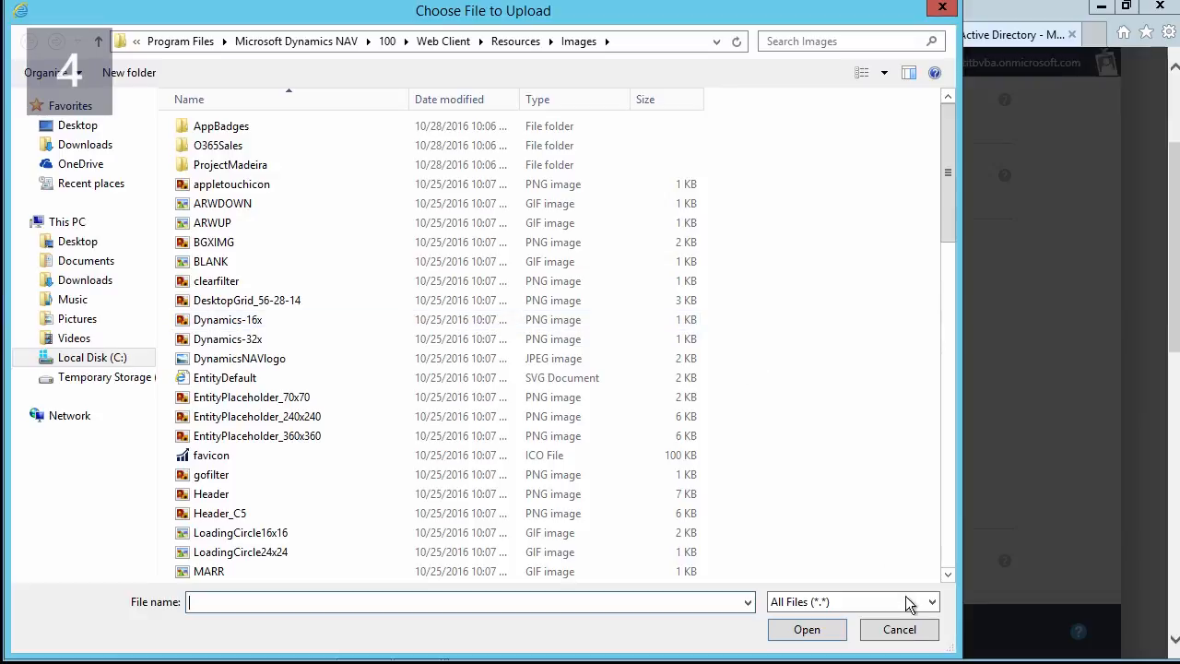
pyautogui.click(900, 630)
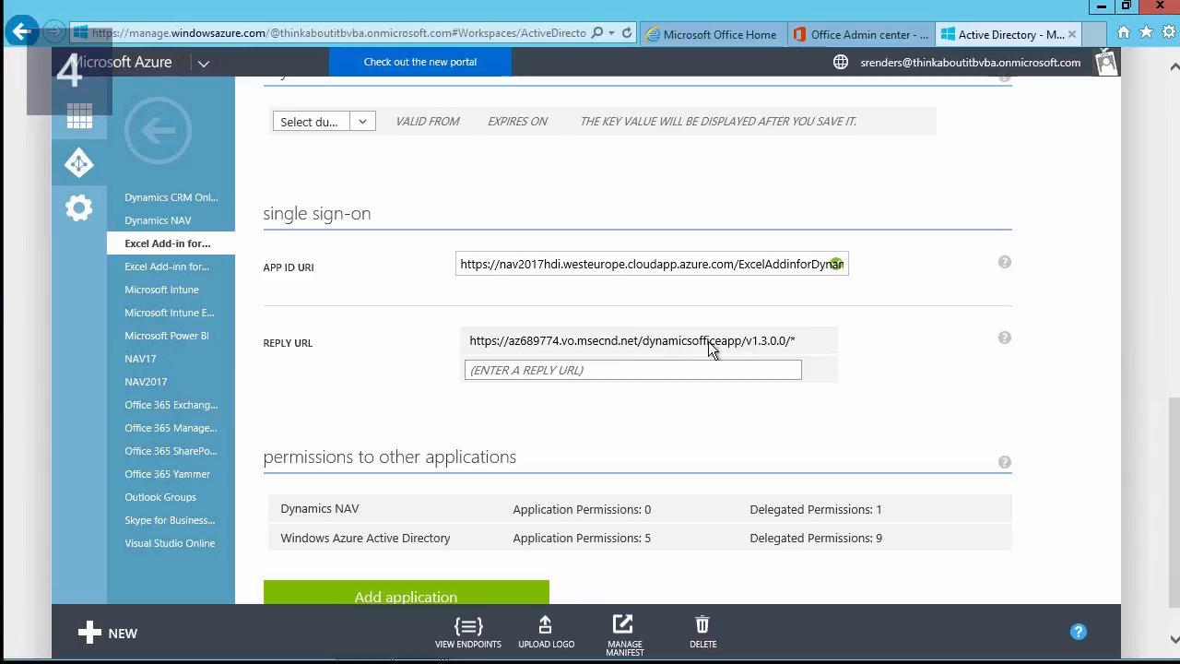
# Inspect the start of the add-in's single sign-on reply URL.
pyautogui.click(797, 342)
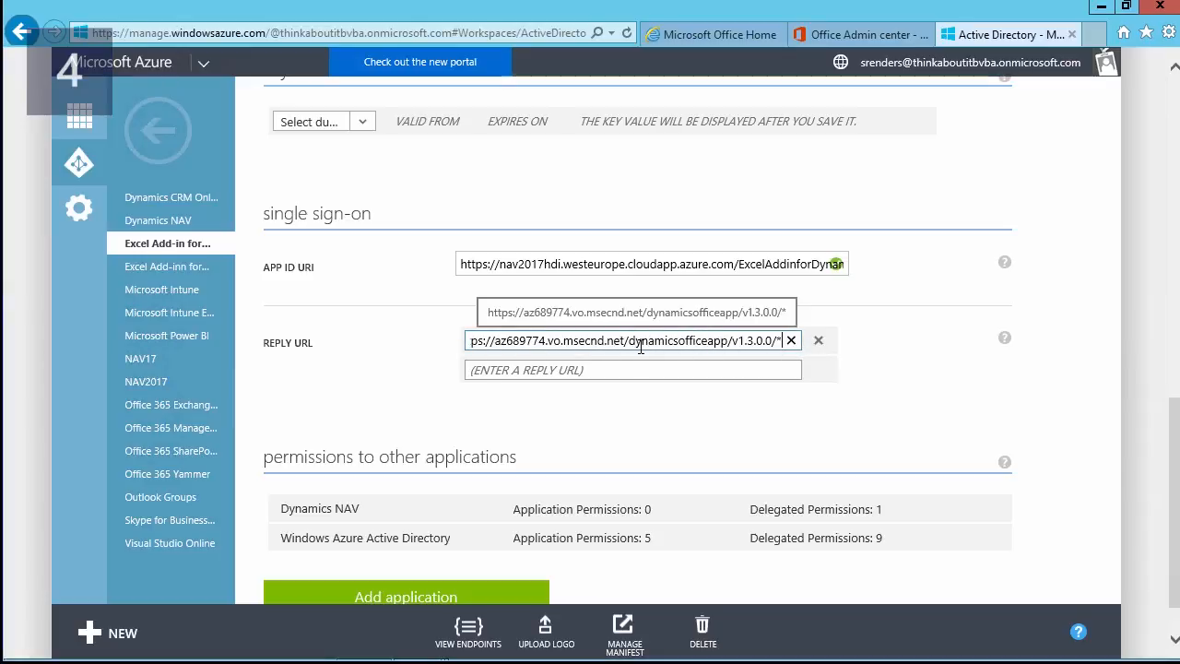
pyautogui.press('Home')
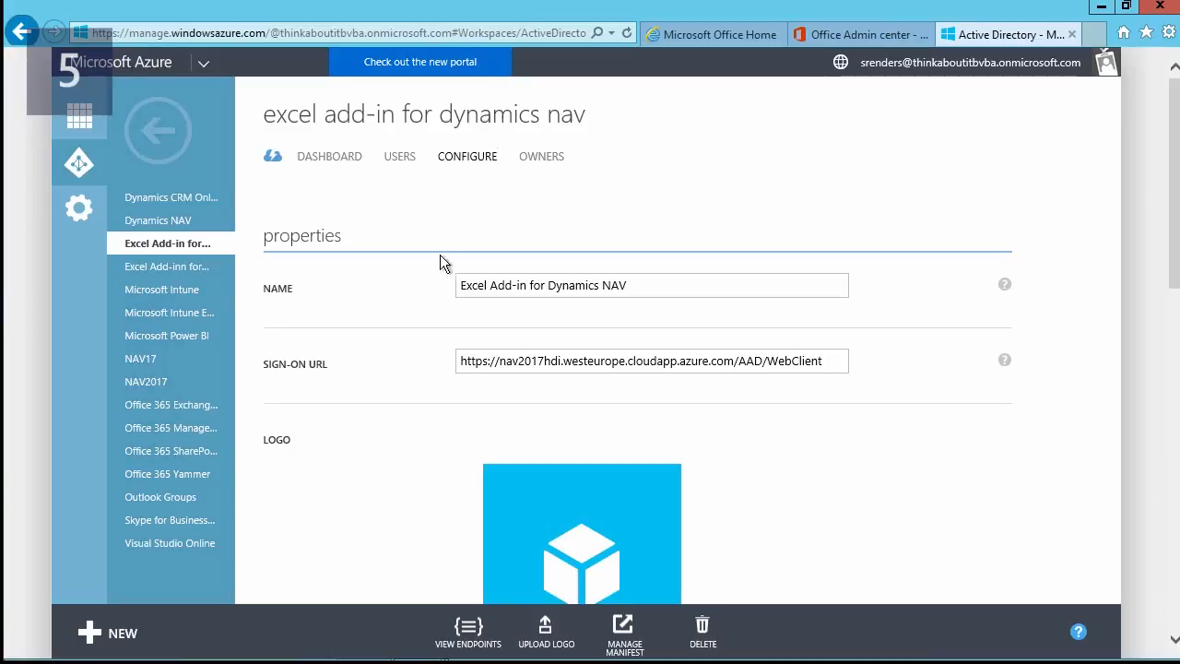
pyautogui.click(428, 288)
# Copy the add-in's client ID and minimize Internet Explorer to the desktop.
pyautogui.scroll(-4, 428, 288)
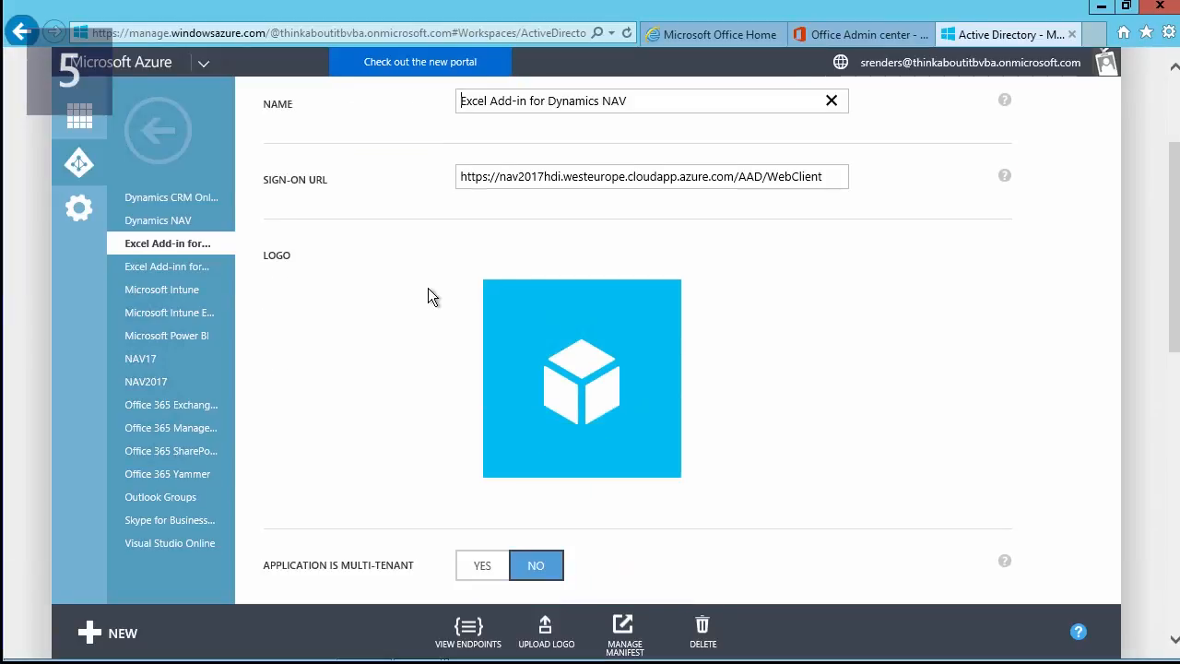
pyautogui.scroll(-1, 428, 288)
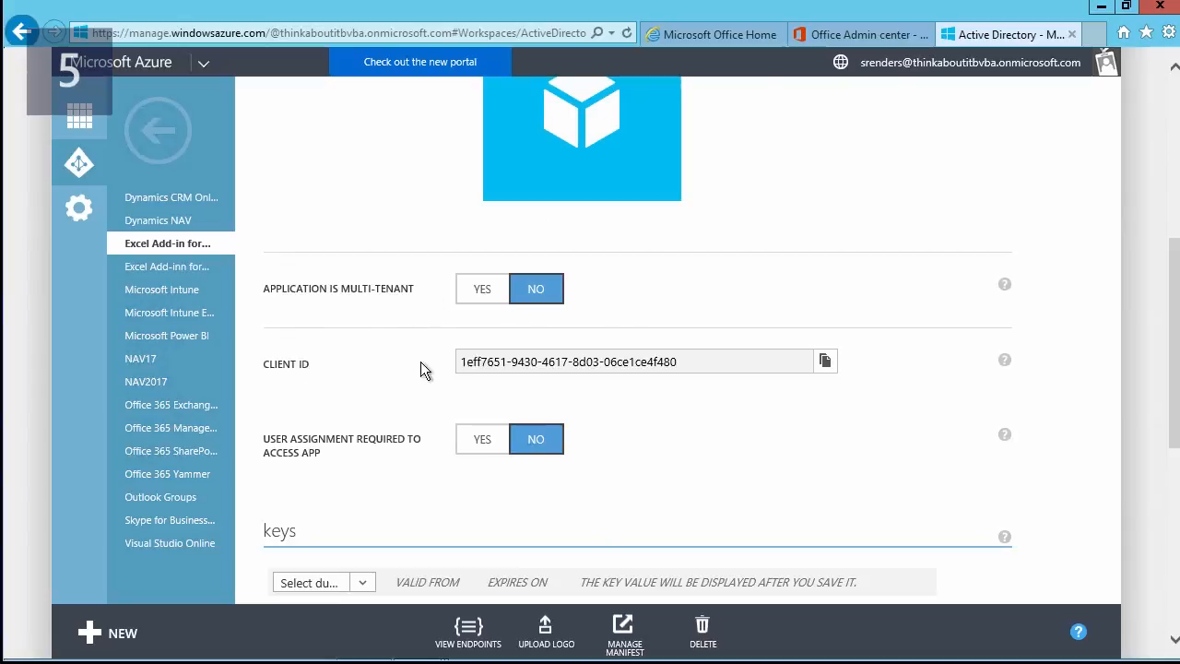
pyautogui.moveTo(687, 361); pyautogui.dragTo(481, 378)
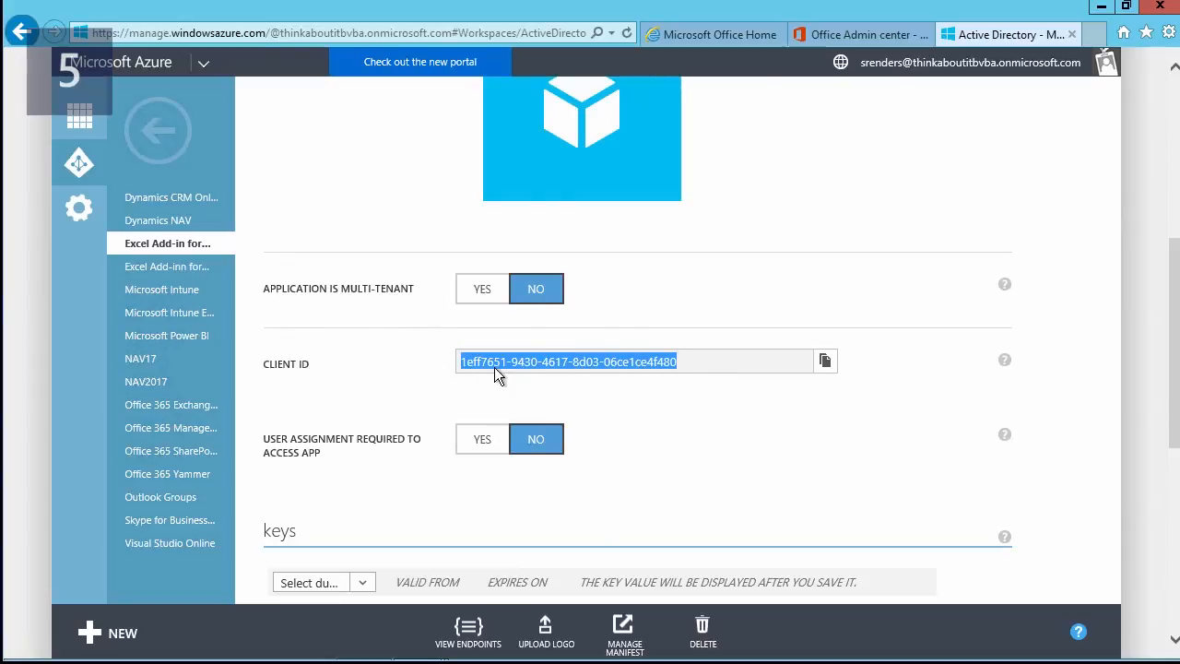
pyautogui.rightClick(499, 363)
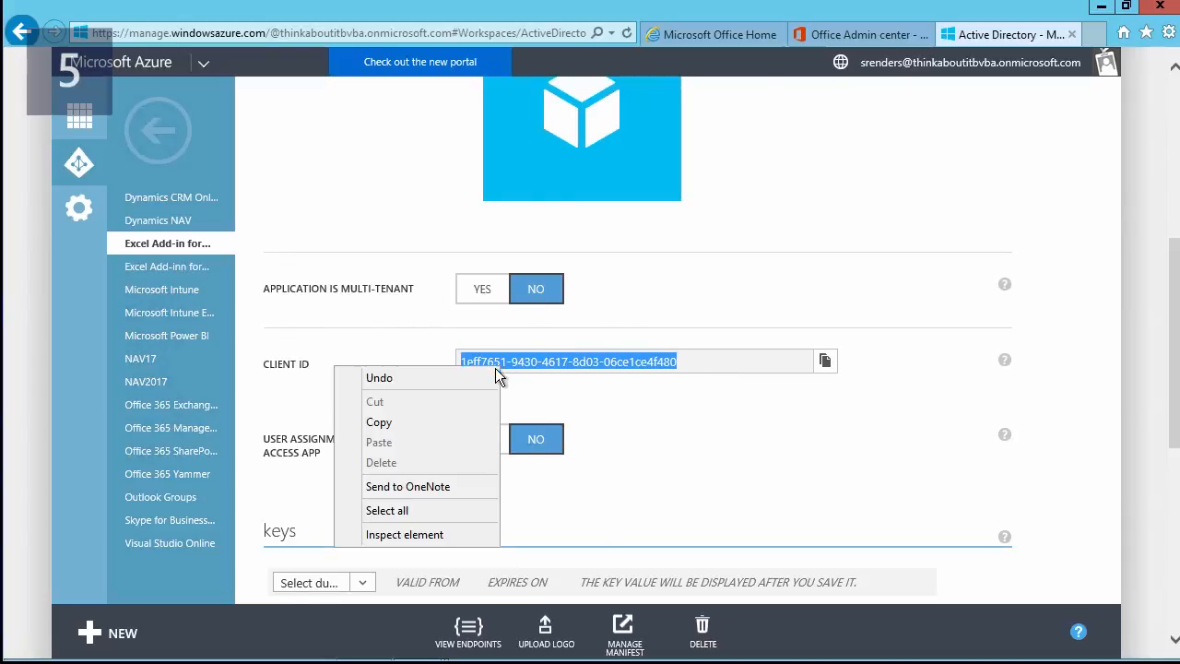
pyautogui.click(420, 425)
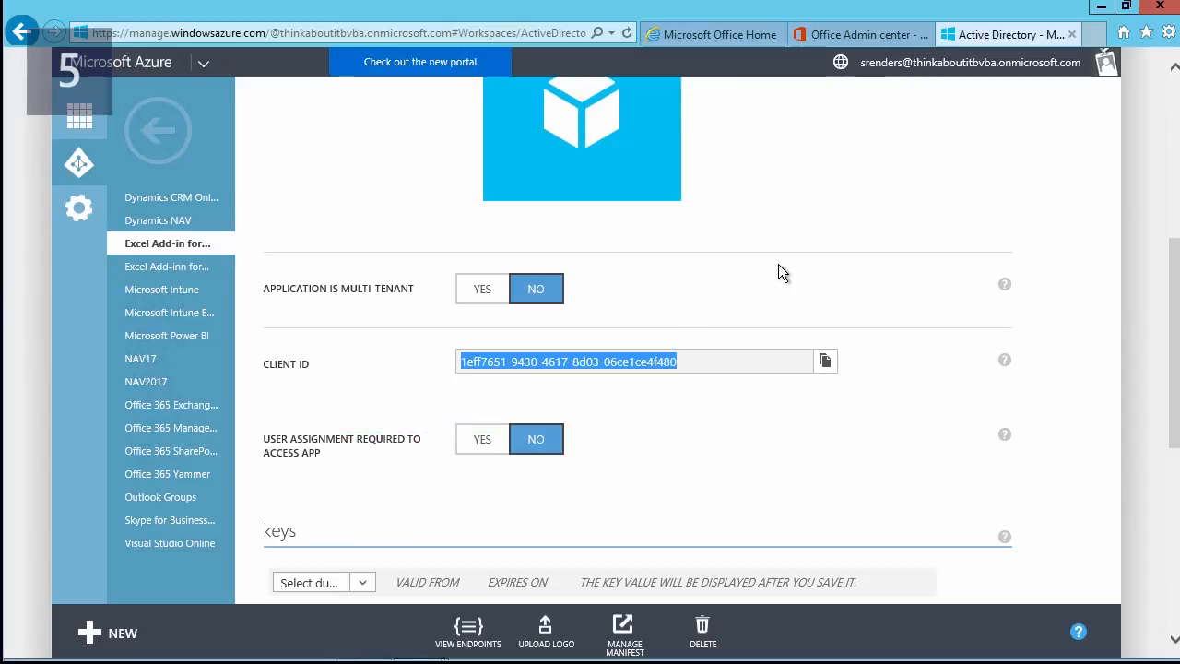
pyautogui.click(1101, 6)
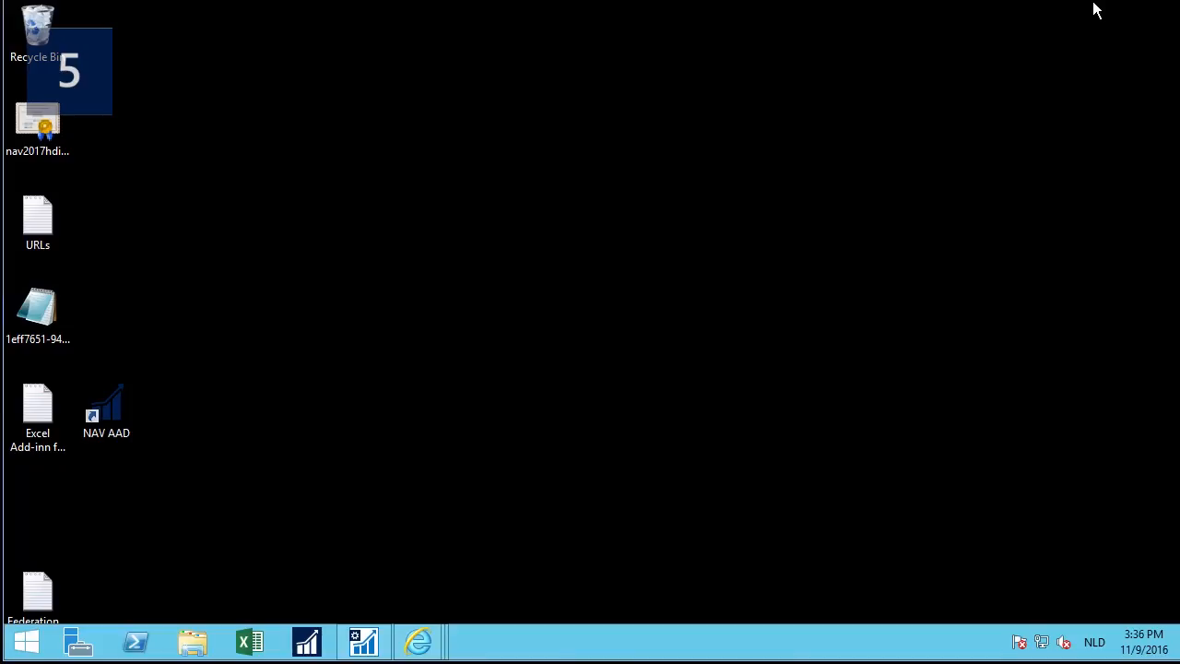
# Set the NAV instance's Excel add-in AAD client app ID to the add-in's Azure client ID, then restart the instance.
pyautogui.click(364, 643)
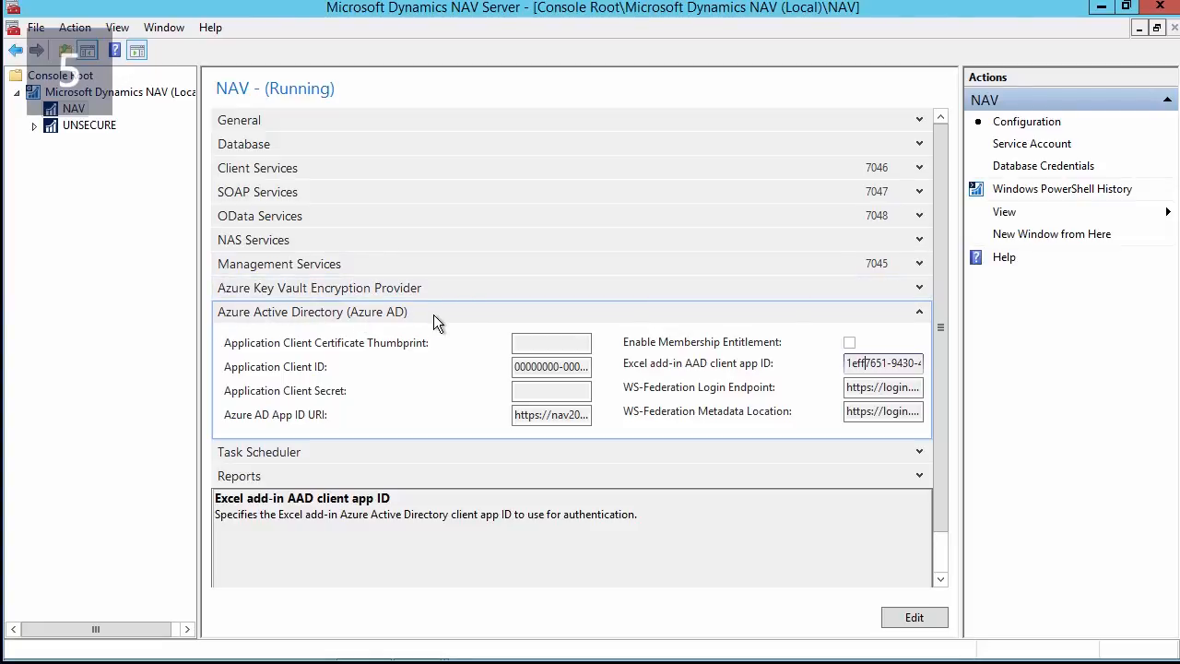
pyautogui.click(914, 617)
pyautogui.click(859, 363)
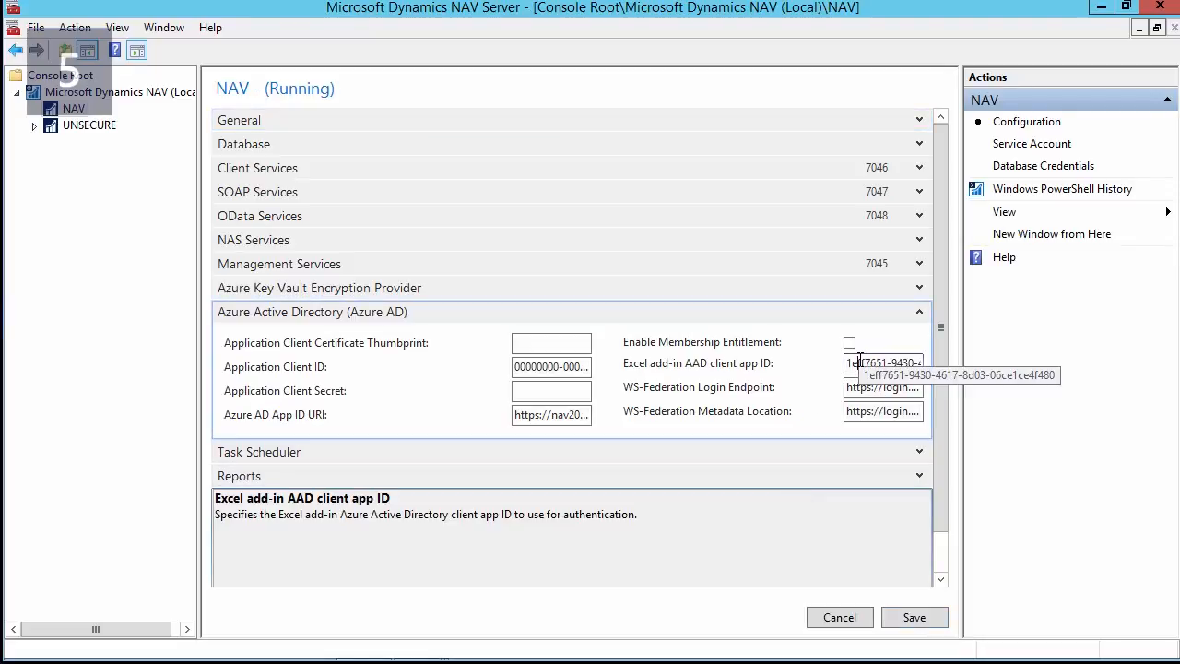
pyautogui.click(128, 92)
pyautogui.rightClick(228, 96)
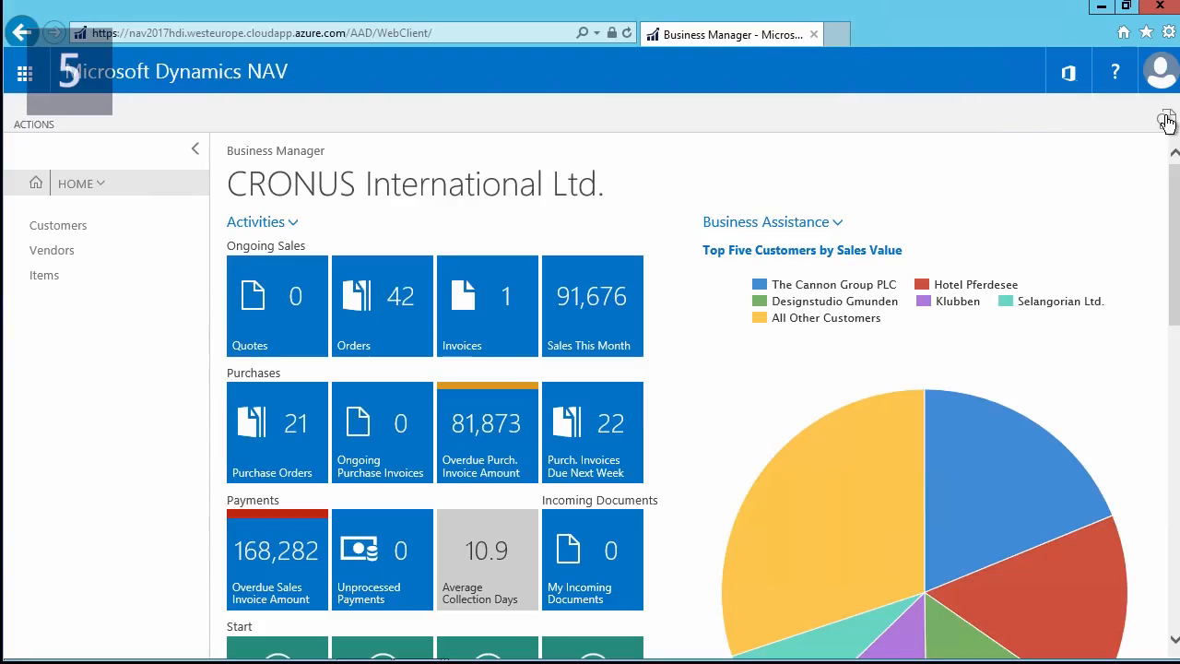
# Find Assisted Setup and rerun the Set up reporting guide through to defining a new data set.
pyautogui.click(1166, 122)
pyautogui.write('assis')
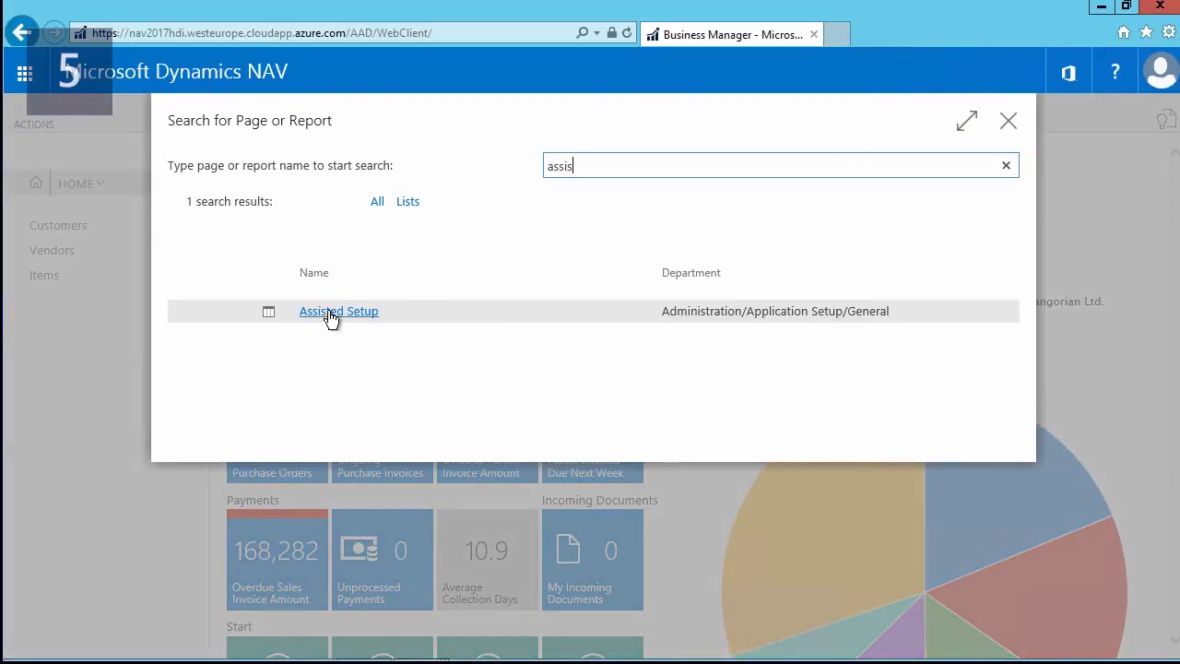
pyautogui.click(333, 313)
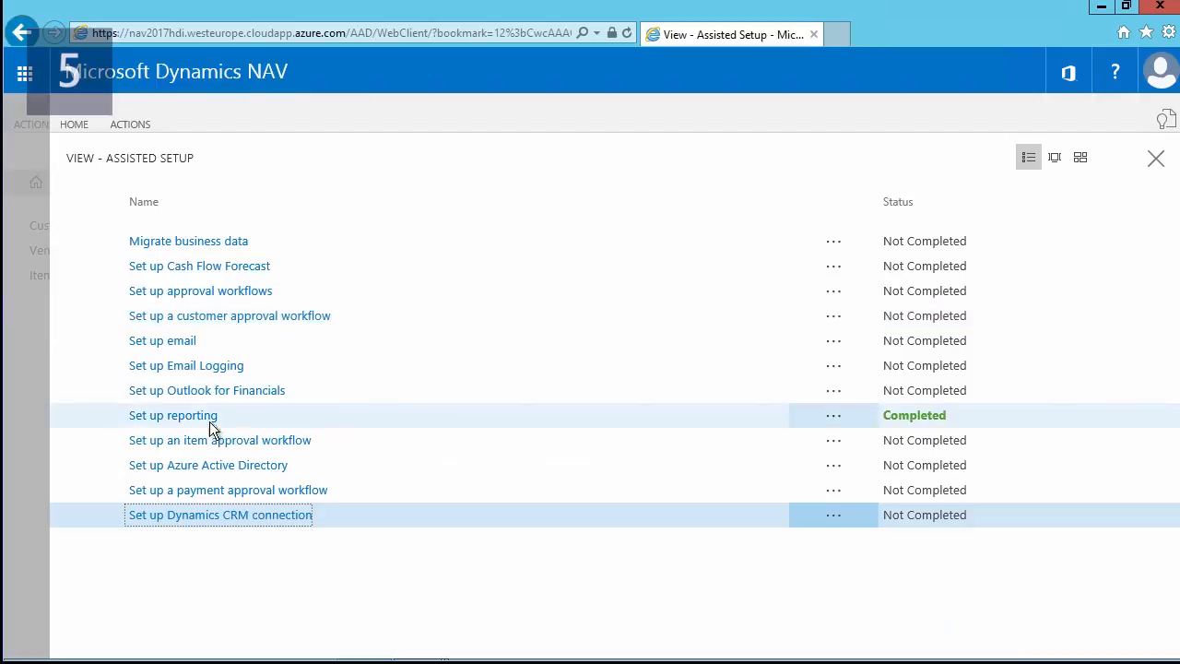
pyautogui.click(182, 419)
pyautogui.click(710, 416)
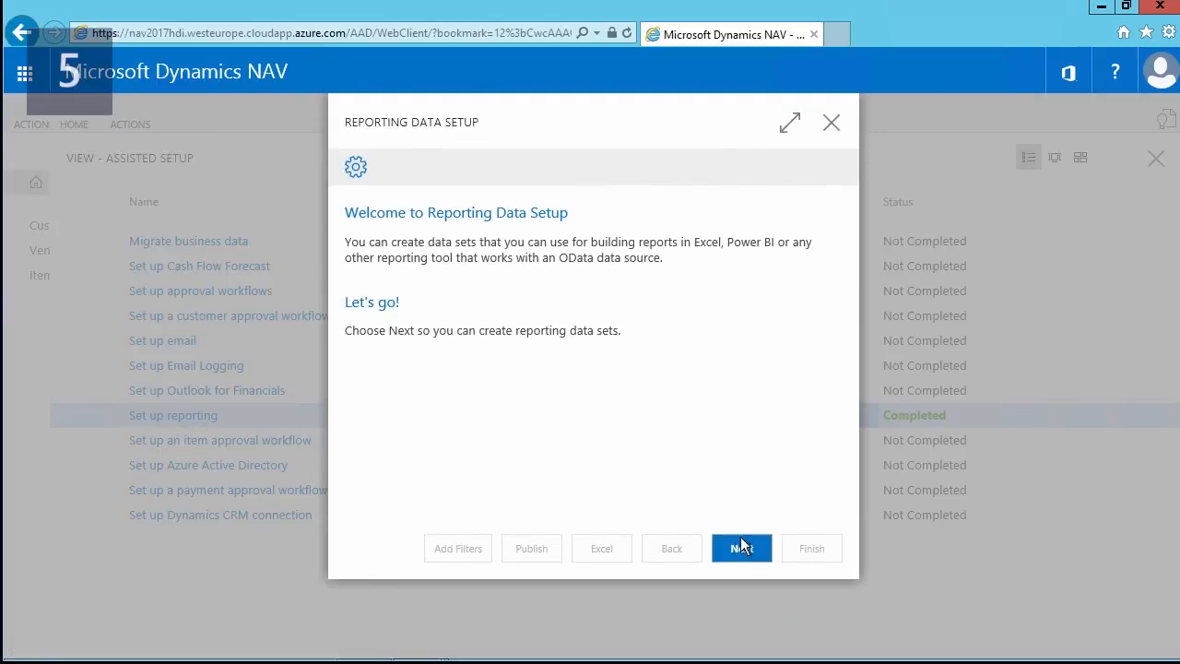
pyautogui.click(742, 548)
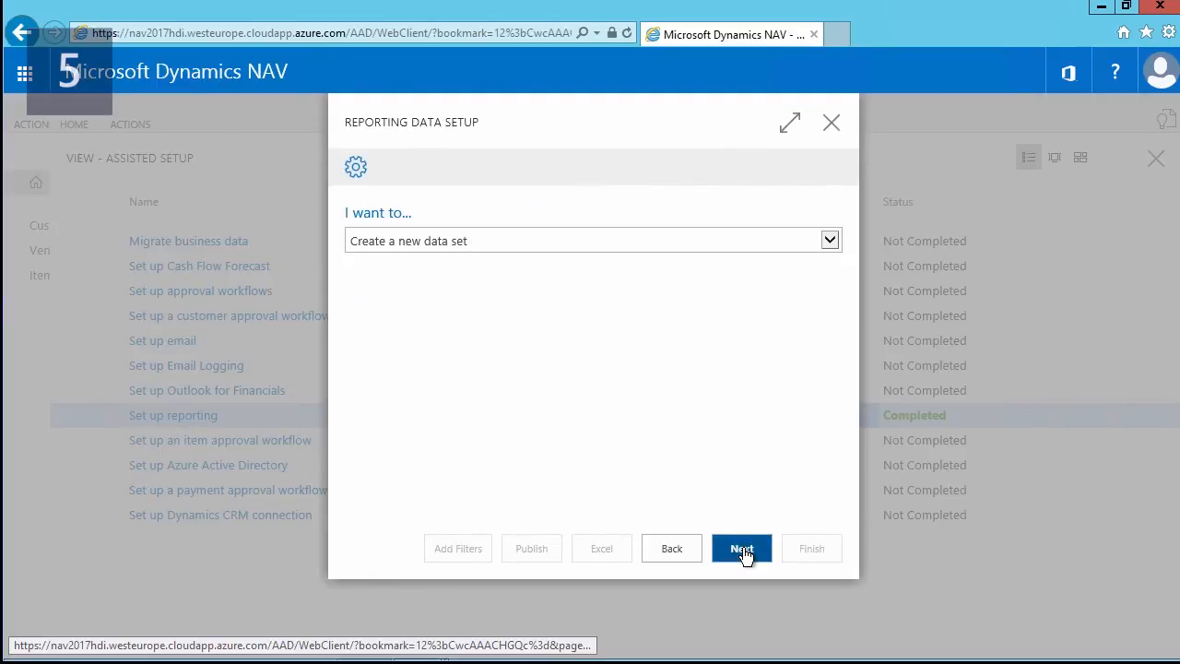
pyautogui.click(731, 550)
# Create the data set 'test' from page 22, publish it, and open test.xlsx.
pyautogui.write('test')
pyautogui.click(809, 341)
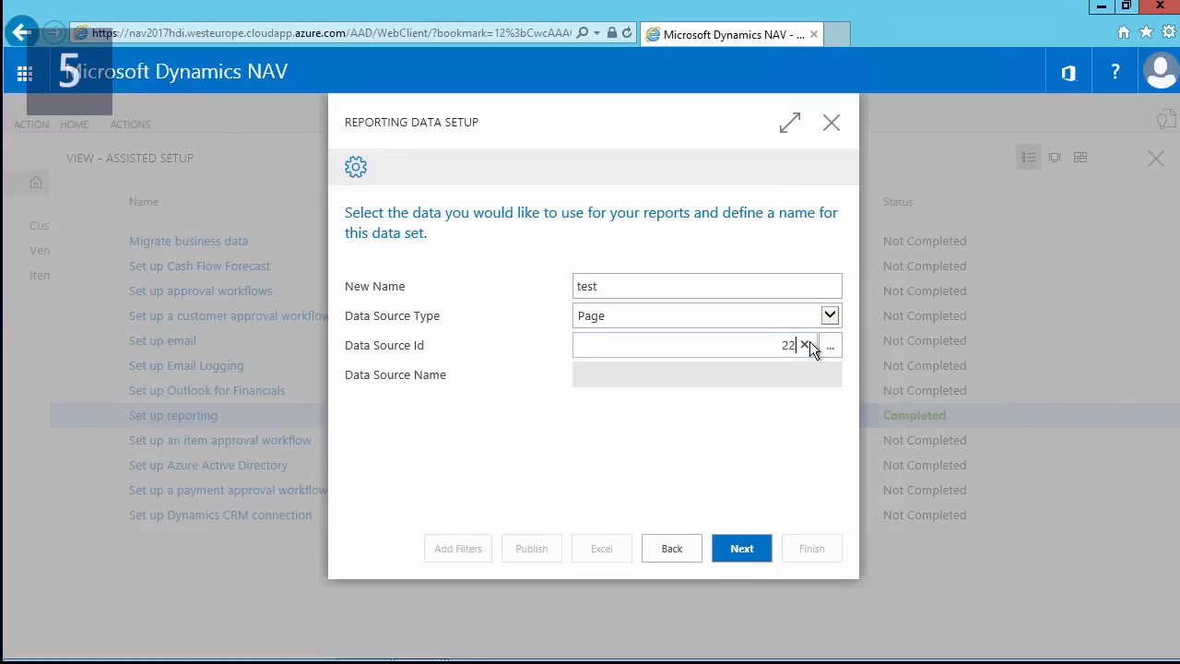
pyautogui.write('22')
pyautogui.click(751, 556)
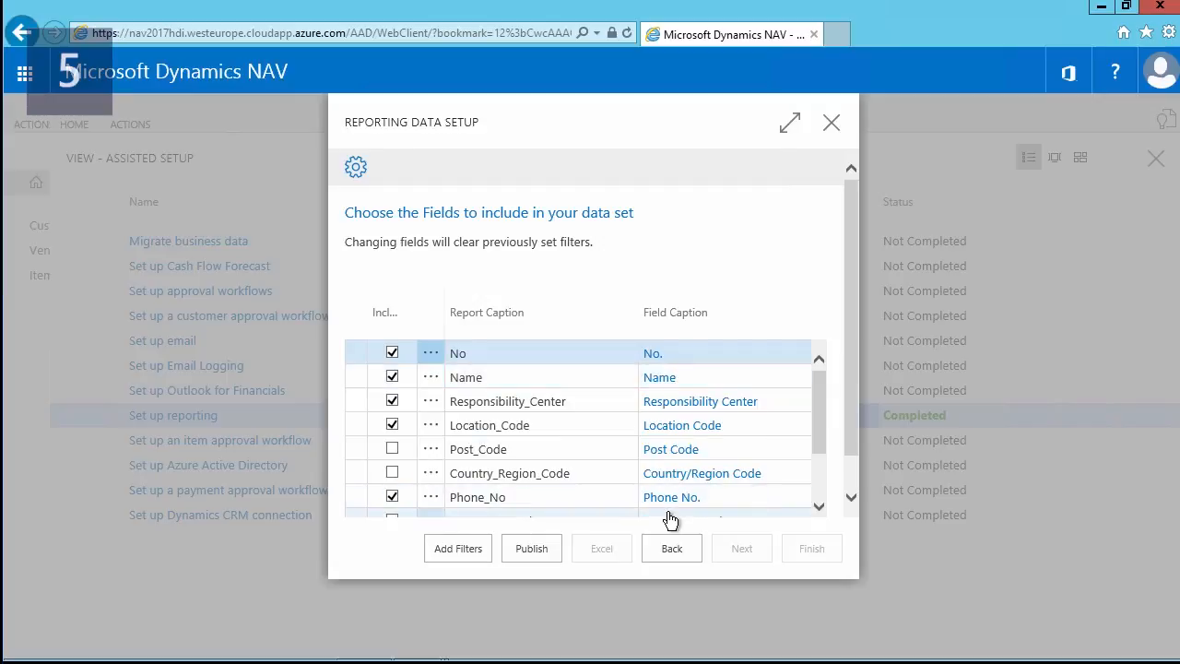
pyautogui.click(533, 548)
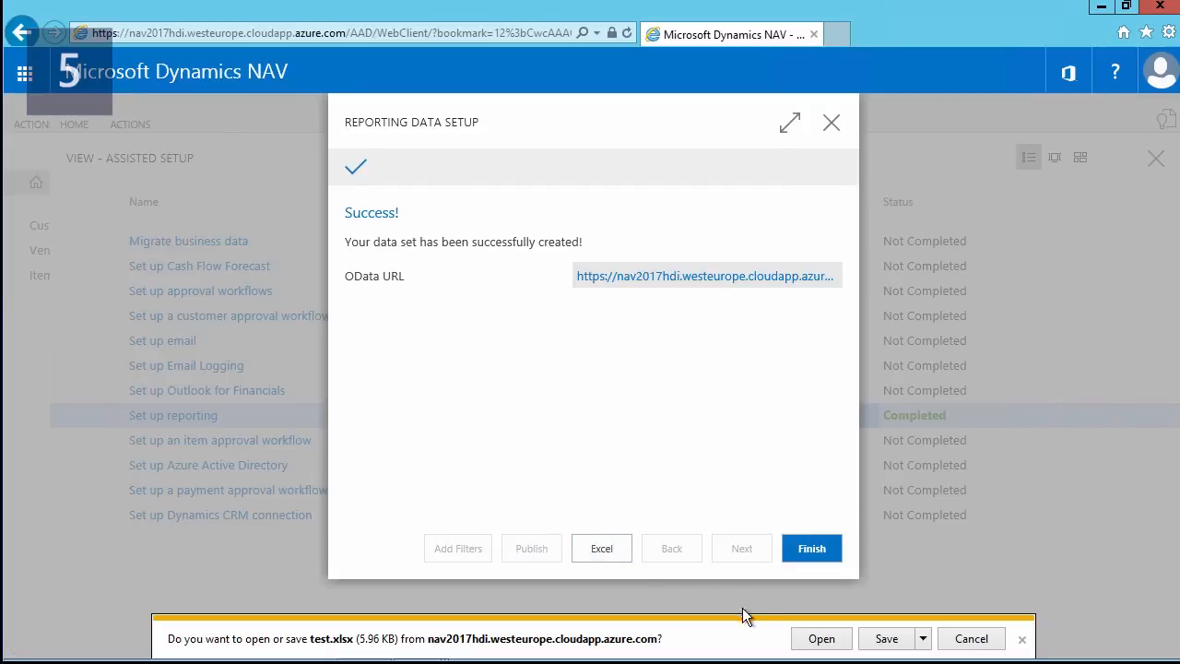
pyautogui.click(820, 638)
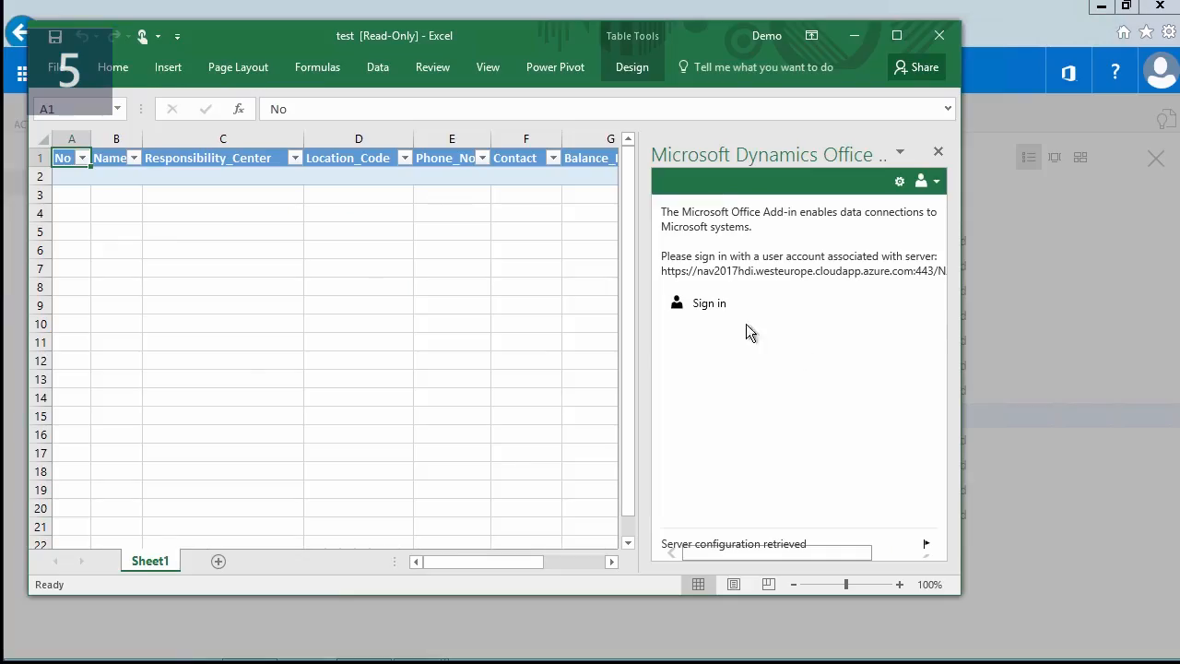
# Sign in to the Dynamics add-in with the first listed account and its password, then show the add-in's Options in a wider pane.
pyautogui.click(706, 306)
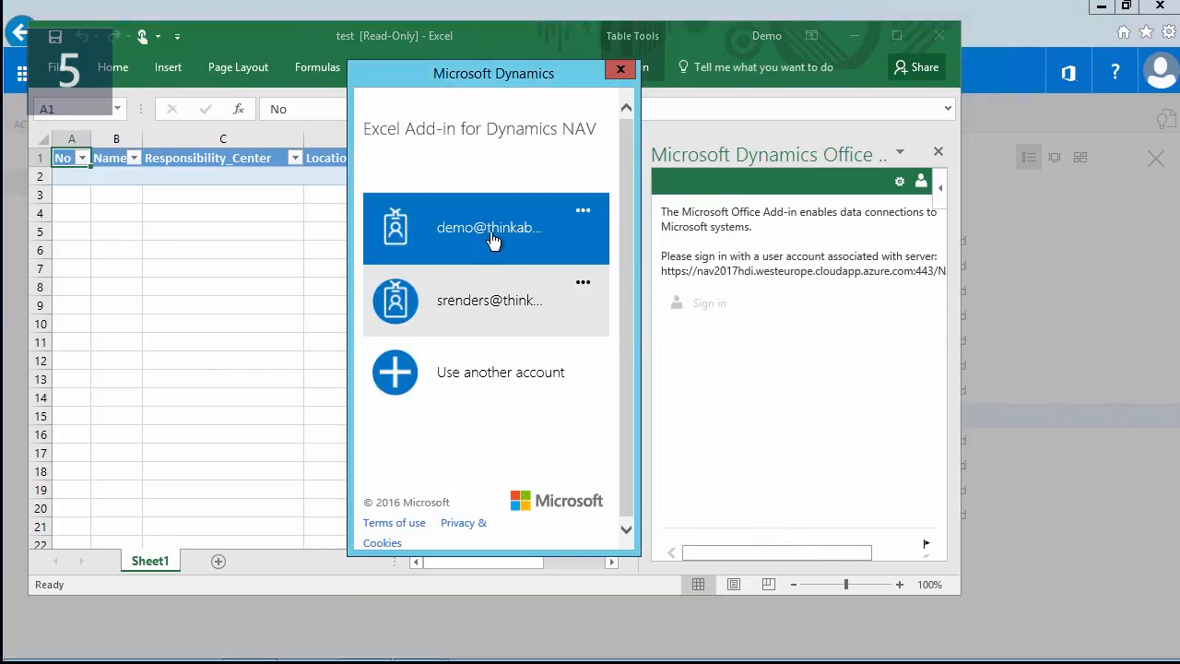
pyautogui.click(489, 238)
pyautogui.write('•••••••••••')
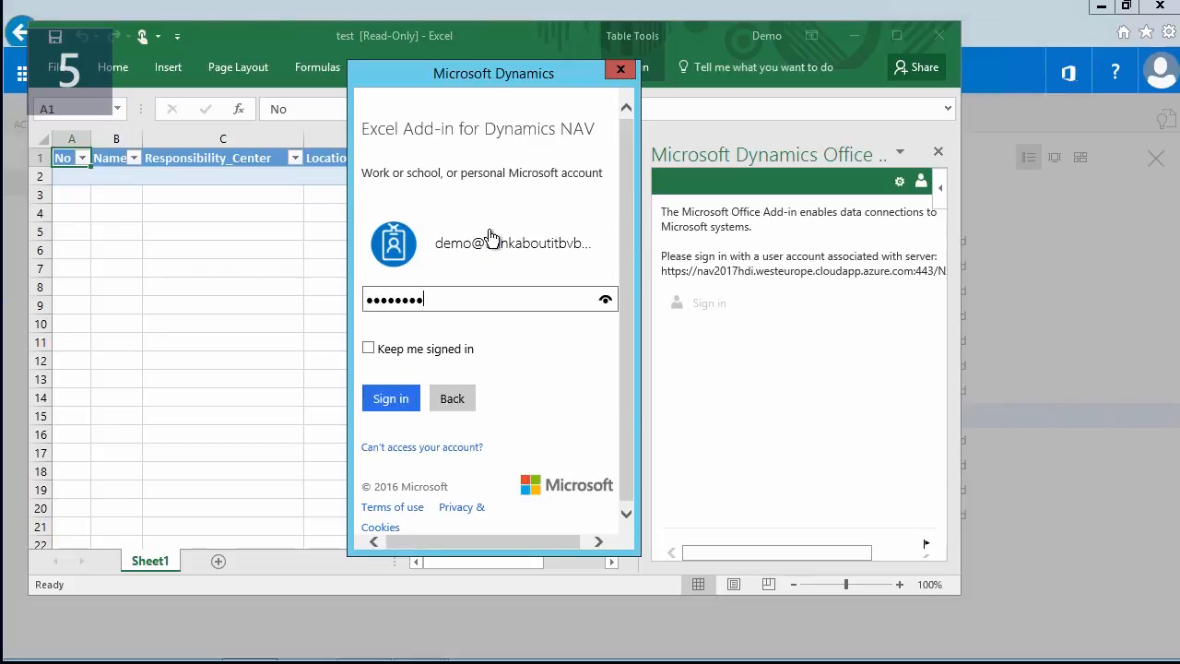
pyautogui.press('Return')
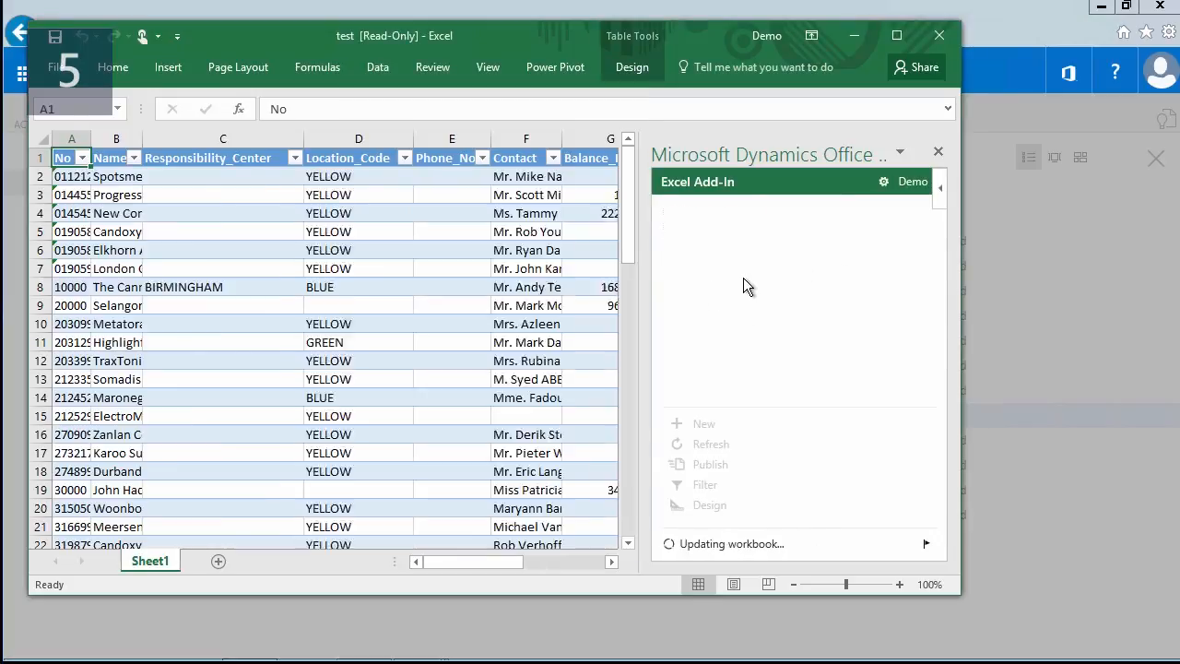
pyautogui.click(883, 182)
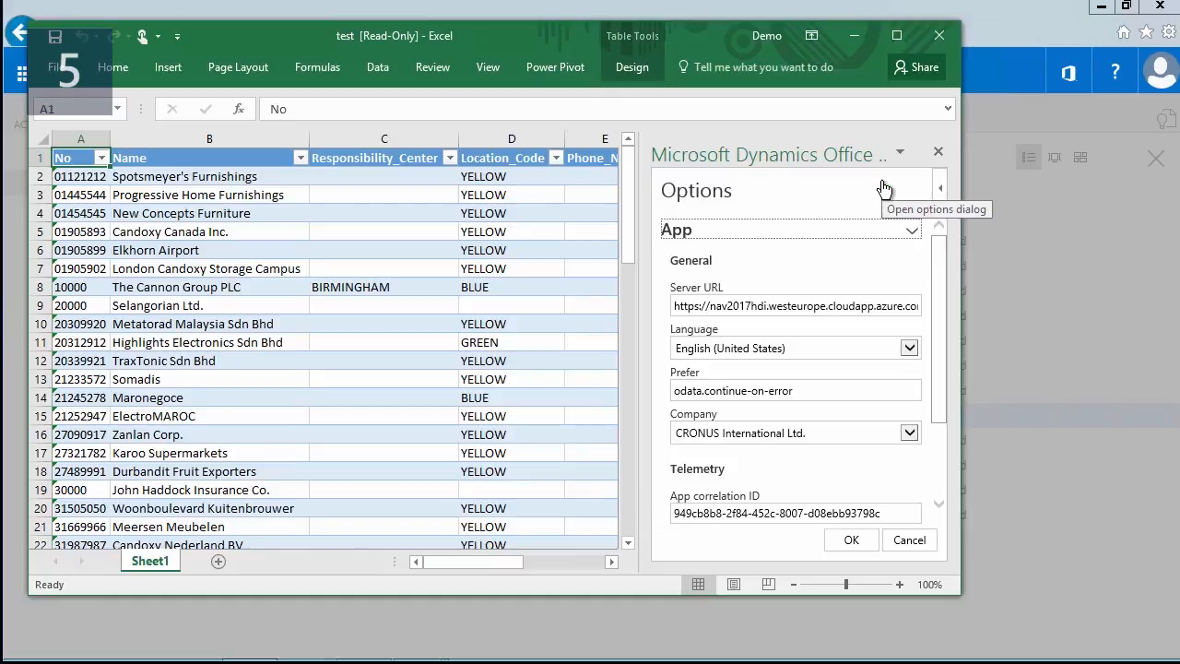
pyautogui.moveTo(646, 263); pyautogui.dragTo(535, 264)
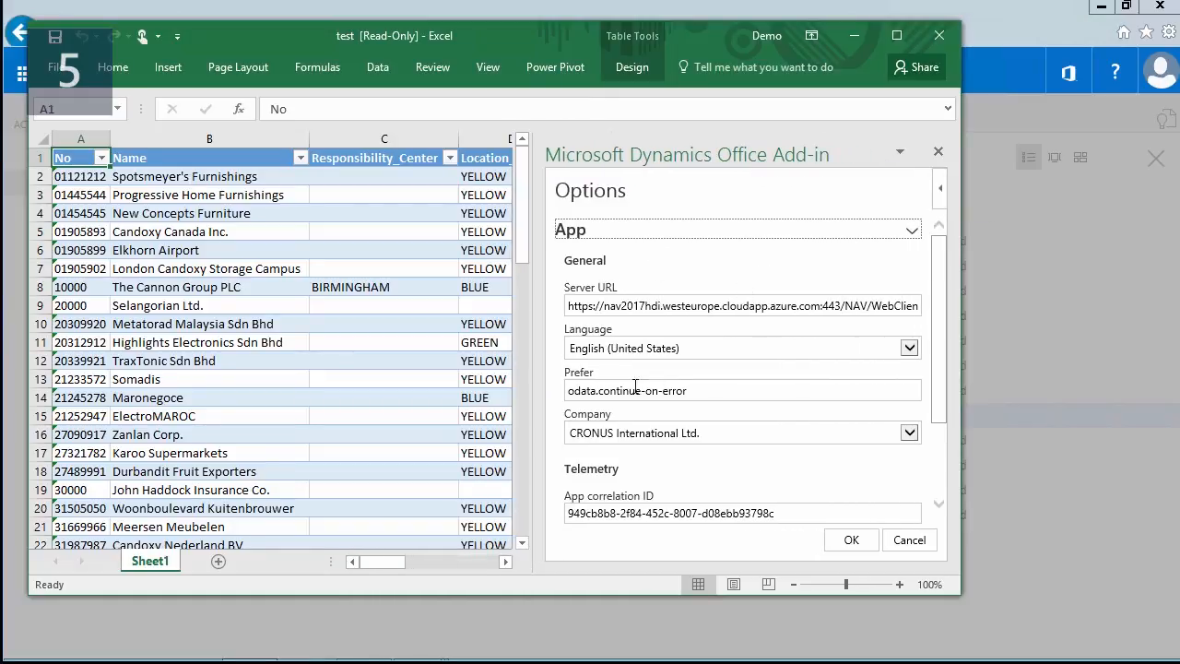